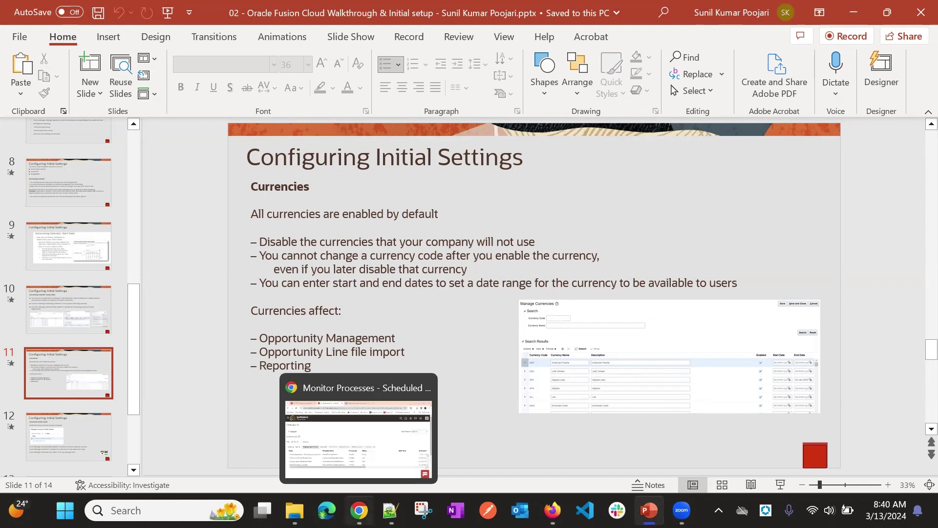
# Switch to the Oracle Fusion session in Chrome and open Setup and Maintenance.
pyautogui.click(359, 510)
pyautogui.click(907, 113)
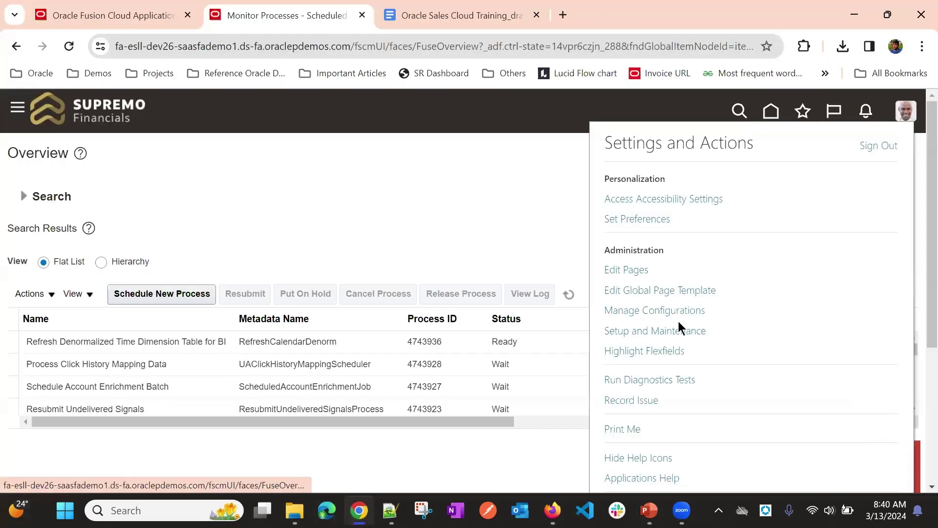
pyautogui.click(671, 331)
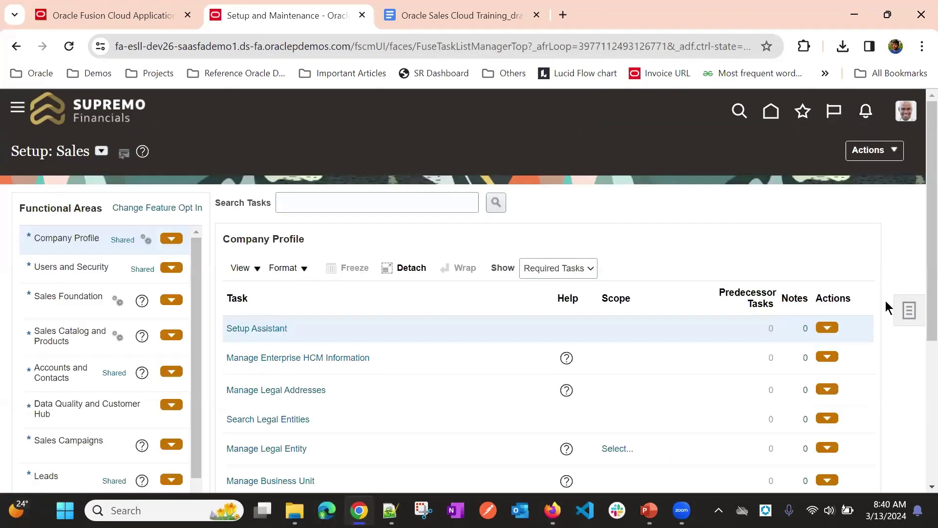
# Show all tasks for the Company Profile functional area and open the Manage Currencies task.
pyautogui.scroll(-5, 591, 157)
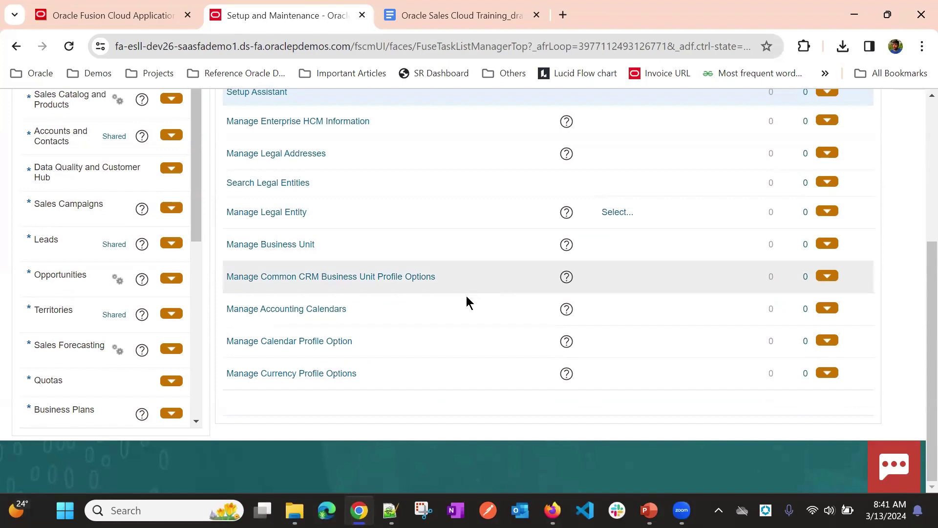
pyautogui.scroll(5, 466, 303)
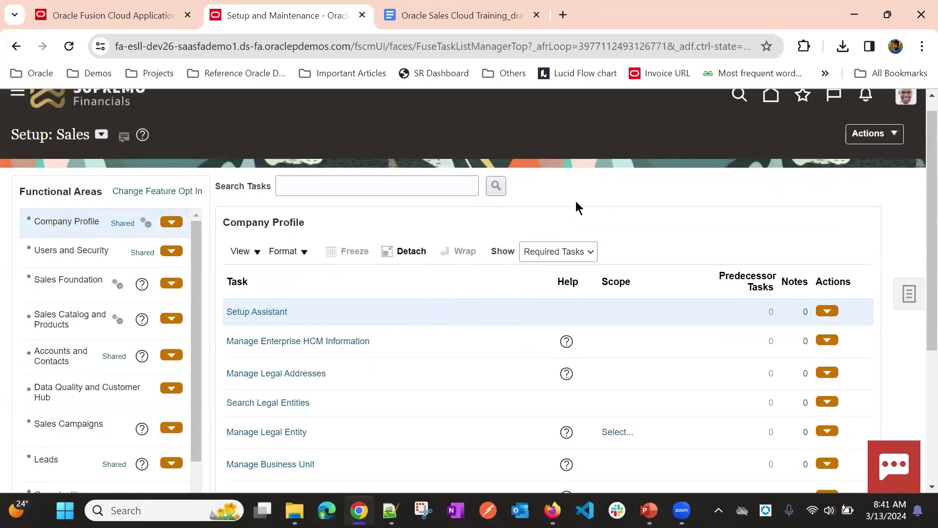
pyautogui.click(551, 253)
pyautogui.click(556, 267)
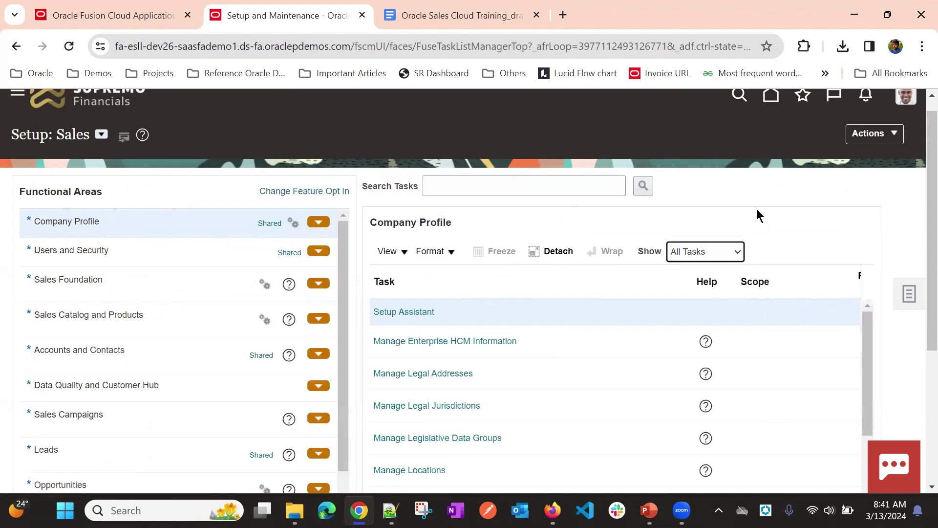
pyautogui.scroll(-5, 618, 224)
pyautogui.scroll(-7, 591, 226)
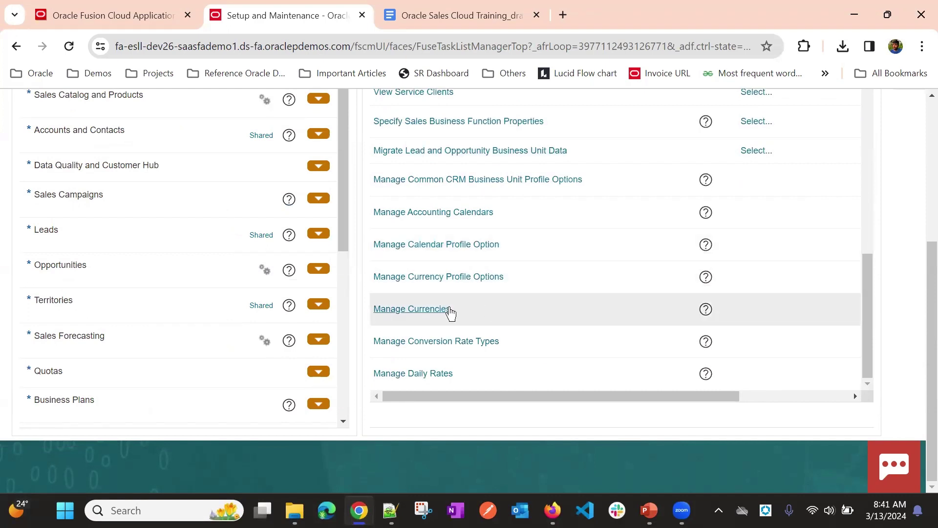
pyautogui.click(427, 313)
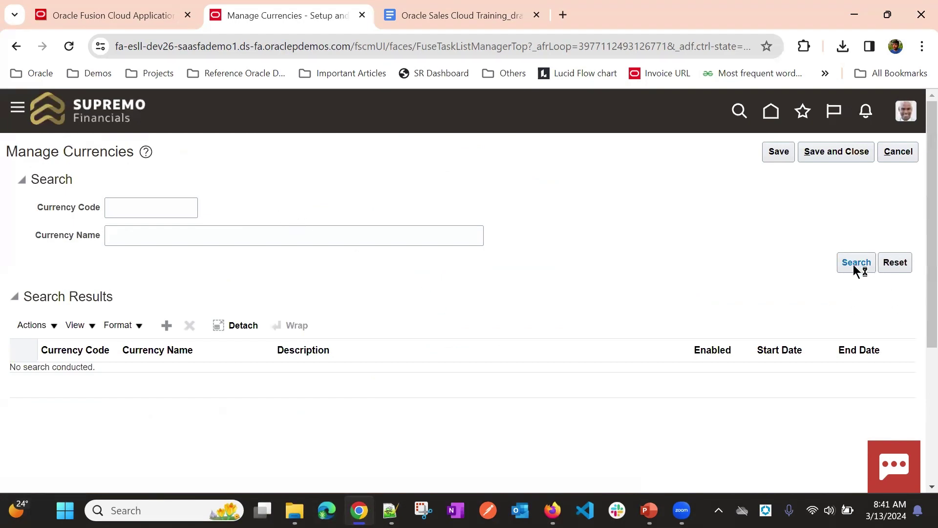
# Search for all currencies, review their enabled flags and date ranges, and save and close the page.
pyautogui.scroll(-5, 575, 254)
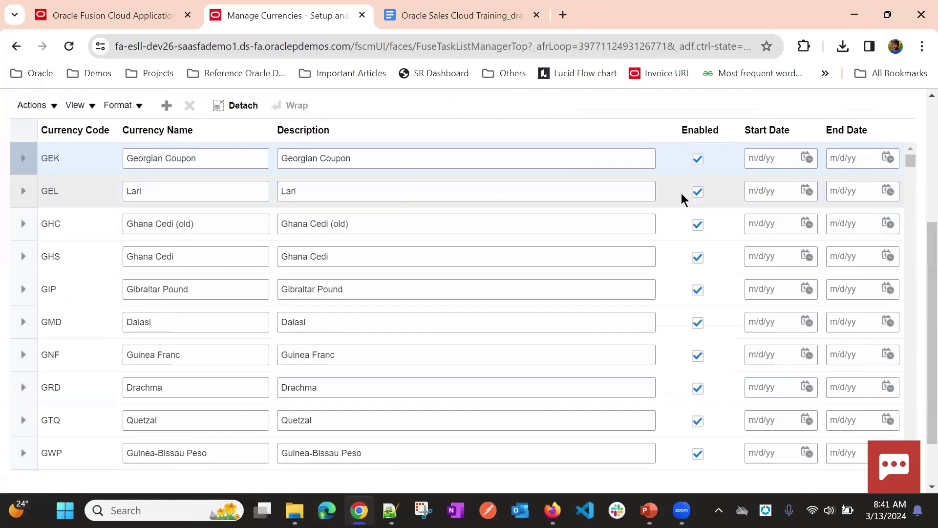
pyautogui.scroll(-5, 682, 200)
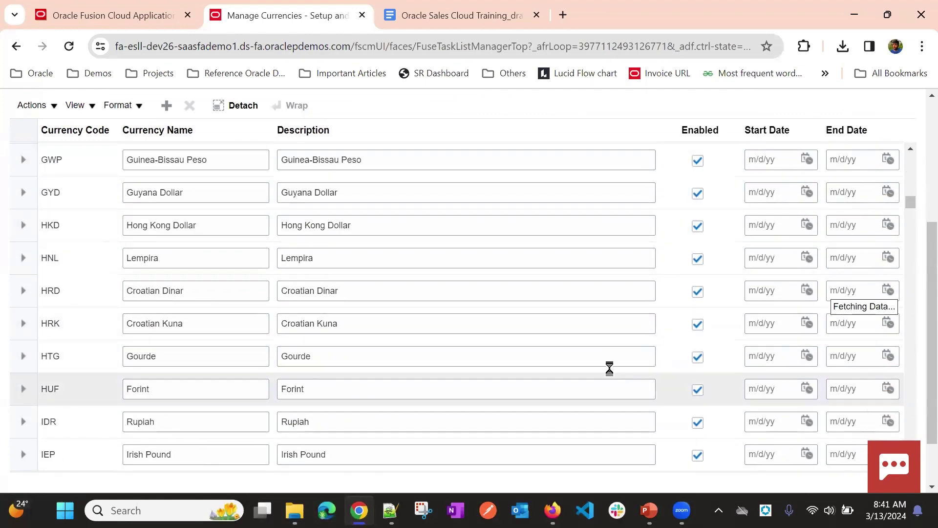
pyautogui.scroll(10, 670, 222)
pyautogui.scroll(-6, 651, 247)
pyautogui.scroll(6, 719, 241)
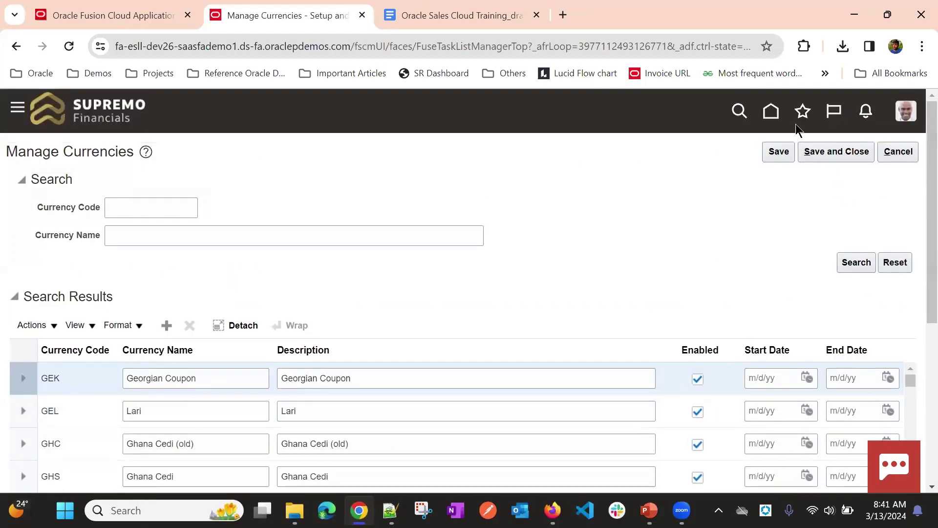
pyautogui.click(809, 153)
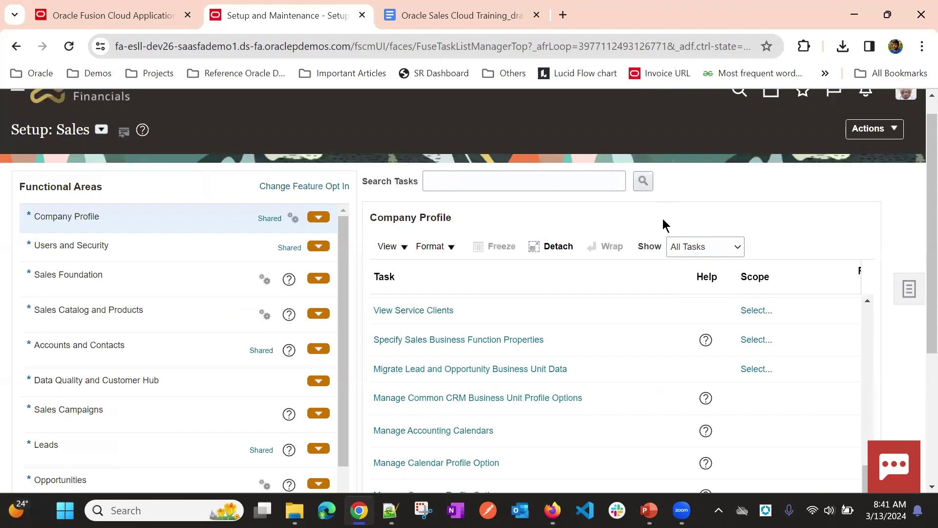
# Open the Manage Currency Profile Options task, view the ZCA_COMMON_RATE_TYPE profile option and cancel out of it.
pyautogui.scroll(-4, 616, 288)
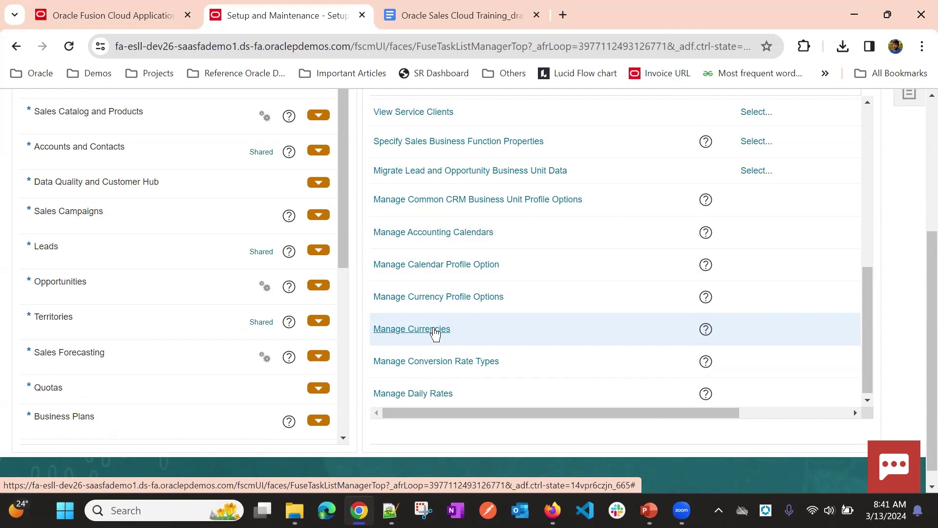
pyautogui.click(448, 296)
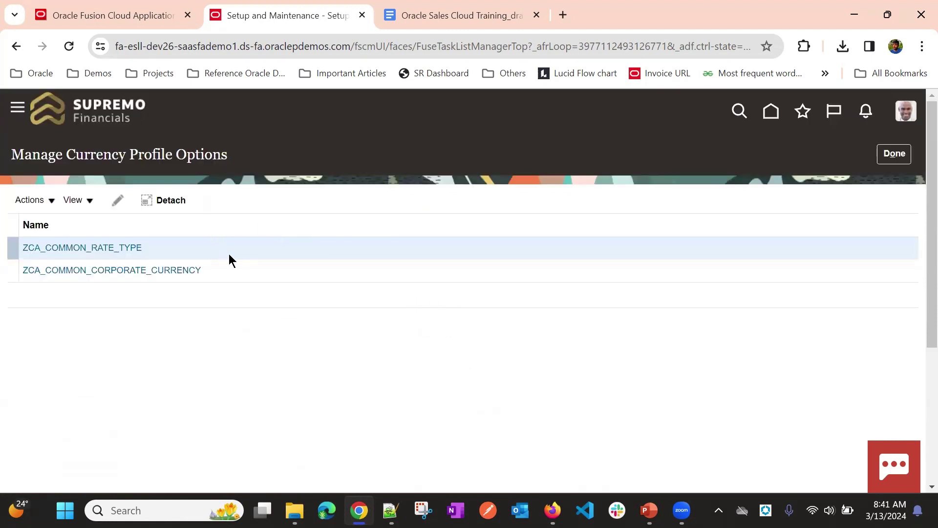
pyautogui.click(45, 247)
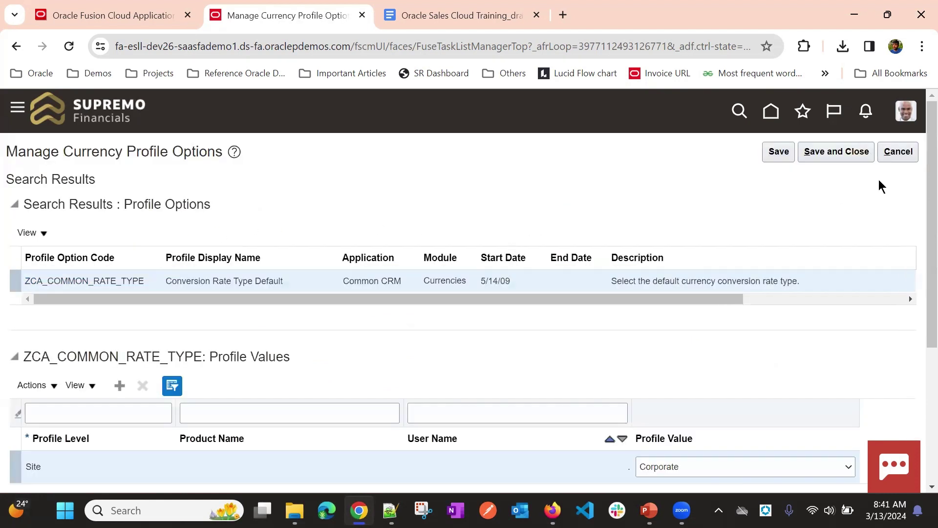
pyautogui.click(883, 157)
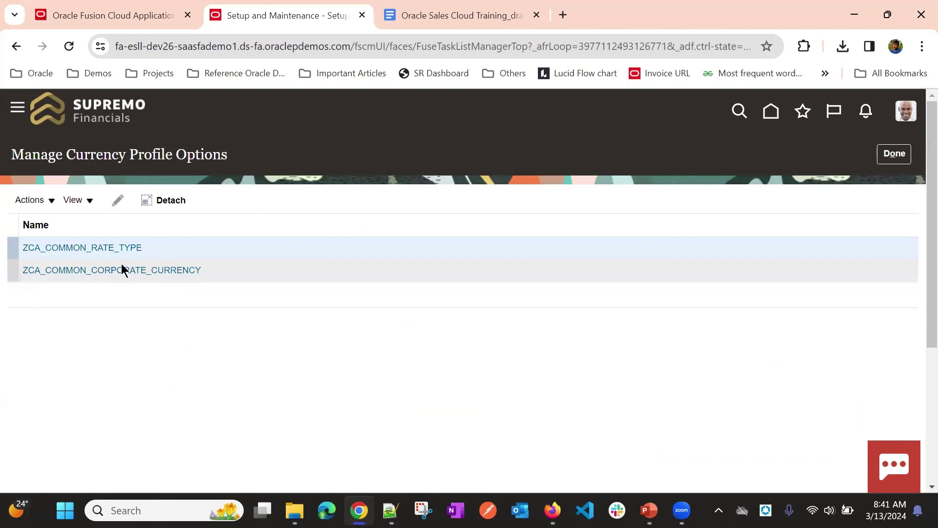
# Review the site-level value of the ZCA_COMMON_CORPORATE_CURRENCY profile option, and save and close it.
pyautogui.click(123, 271)
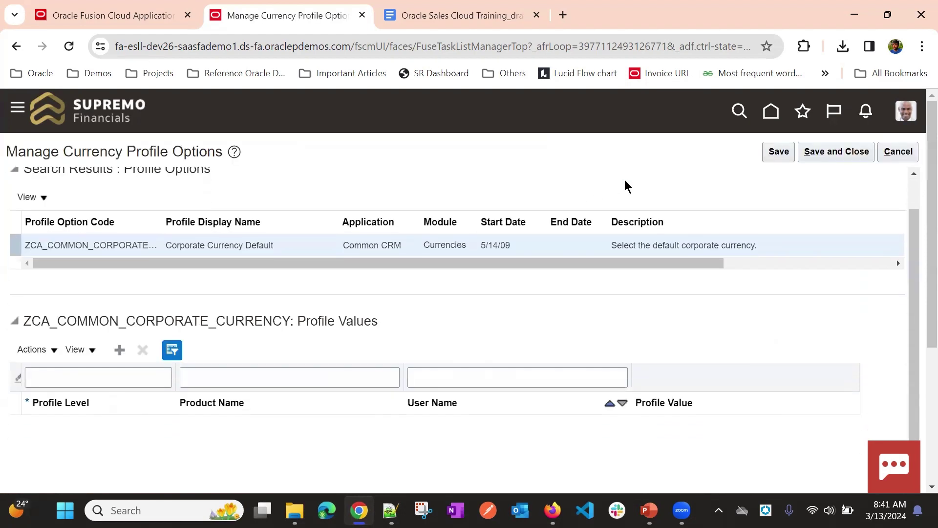
pyautogui.scroll(-5, 652, 391)
pyautogui.scroll(5, 587, 362)
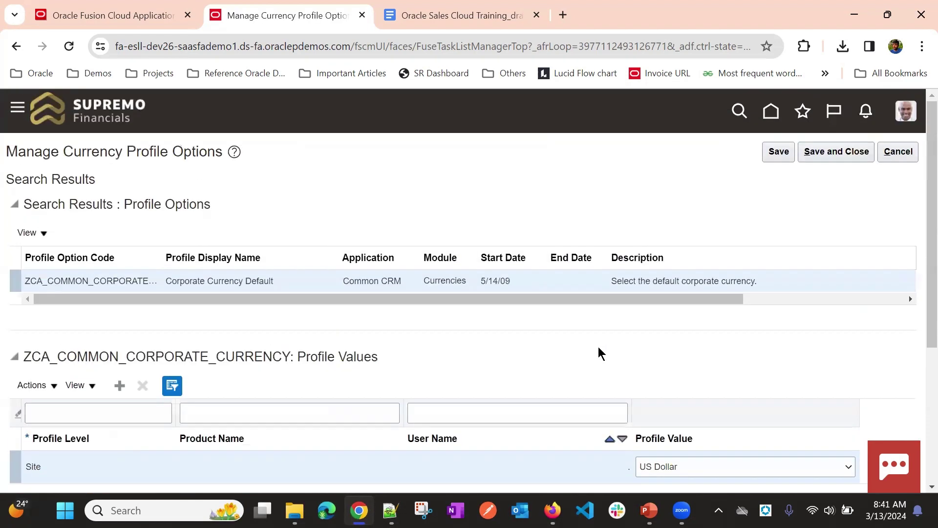
pyautogui.scroll(-5, 619, 327)
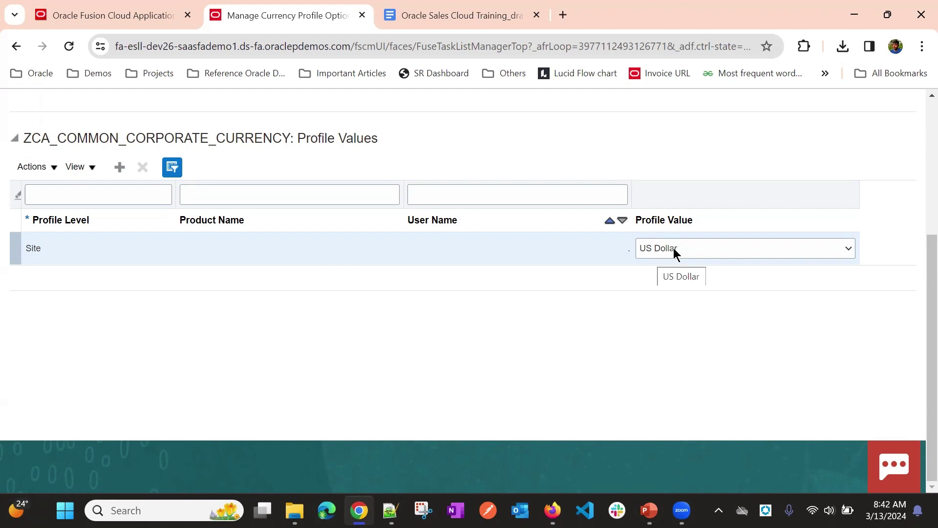
pyautogui.scroll(3, 594, 327)
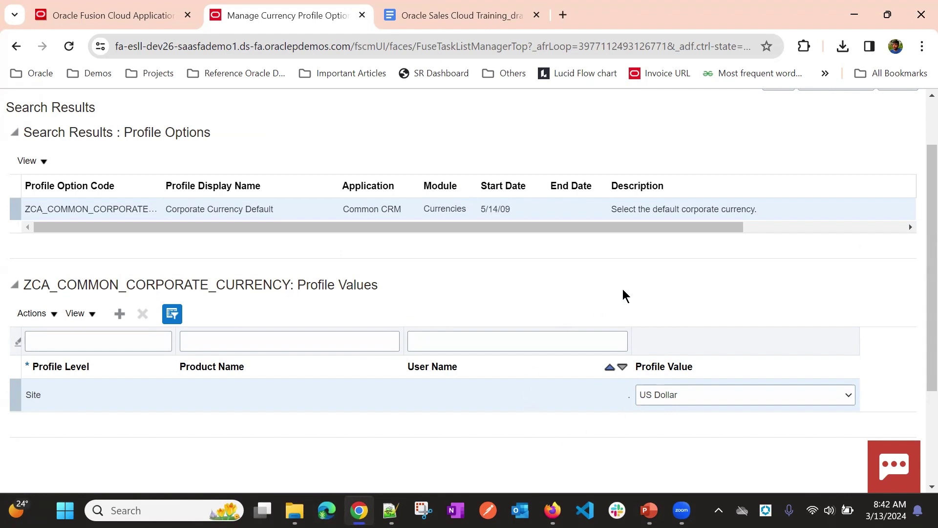
pyautogui.scroll(2, 624, 286)
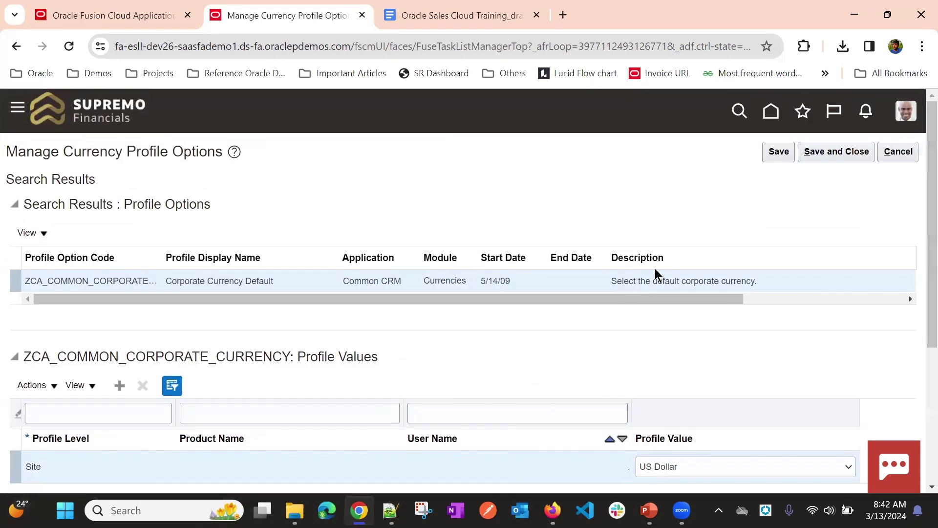
pyautogui.click(845, 152)
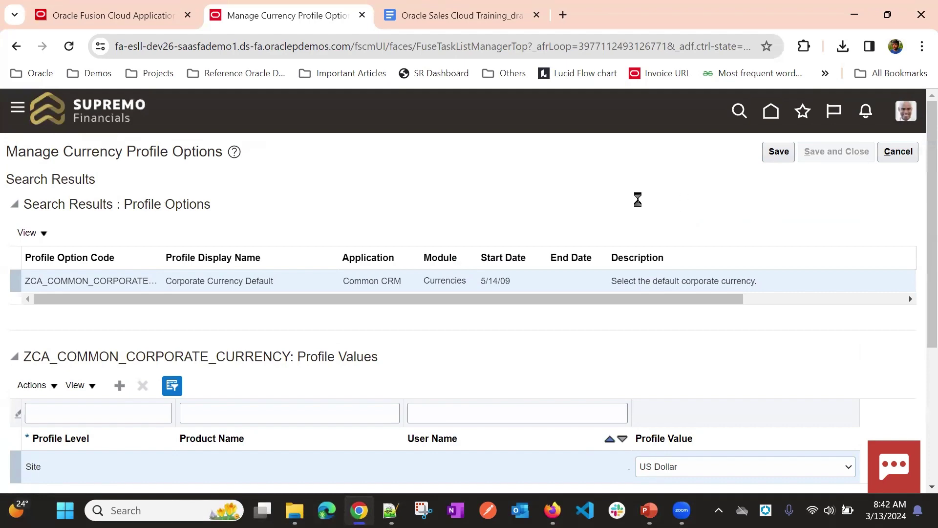
# Set the site-level value of ZCA_COMMON_RATE_TYPE to Corporate, save it, and finish the currency profile options task.
pyautogui.click(119, 250)
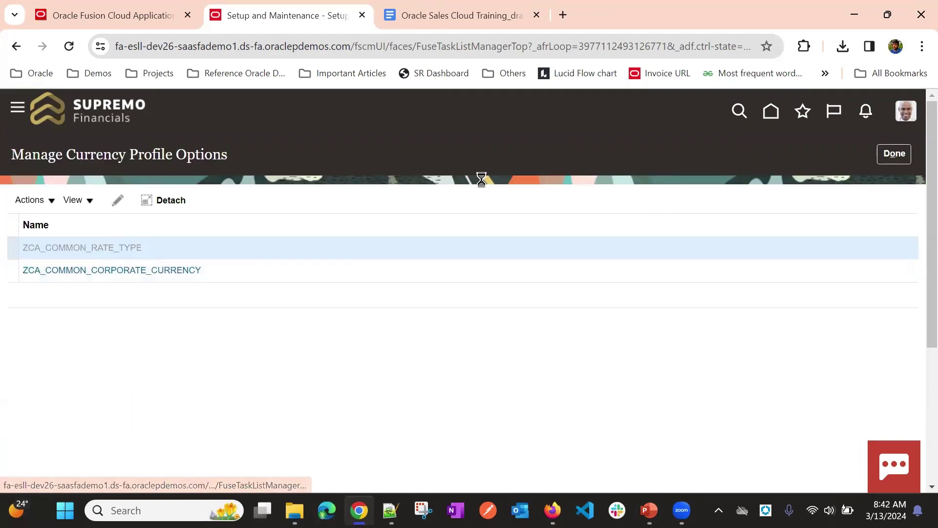
pyautogui.scroll(-2, 636, 279)
pyautogui.scroll(-3, 650, 286)
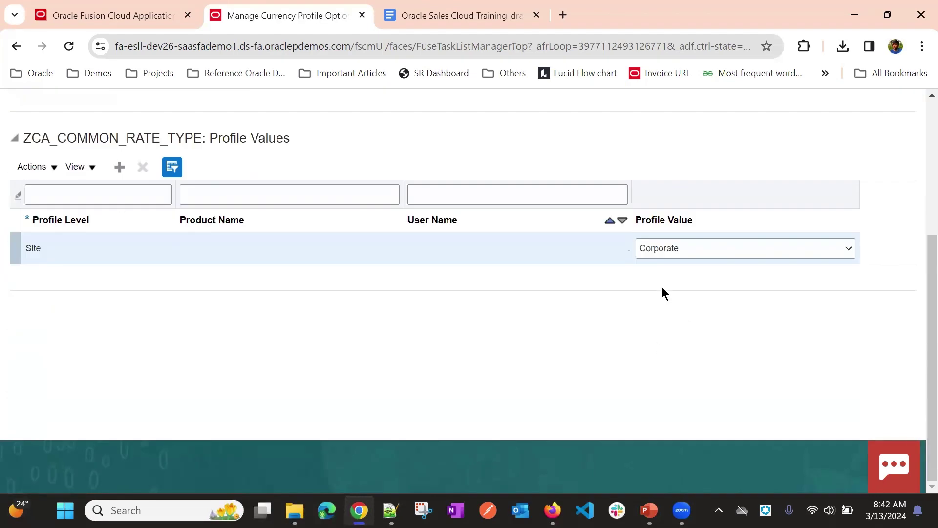
pyautogui.click(651, 249)
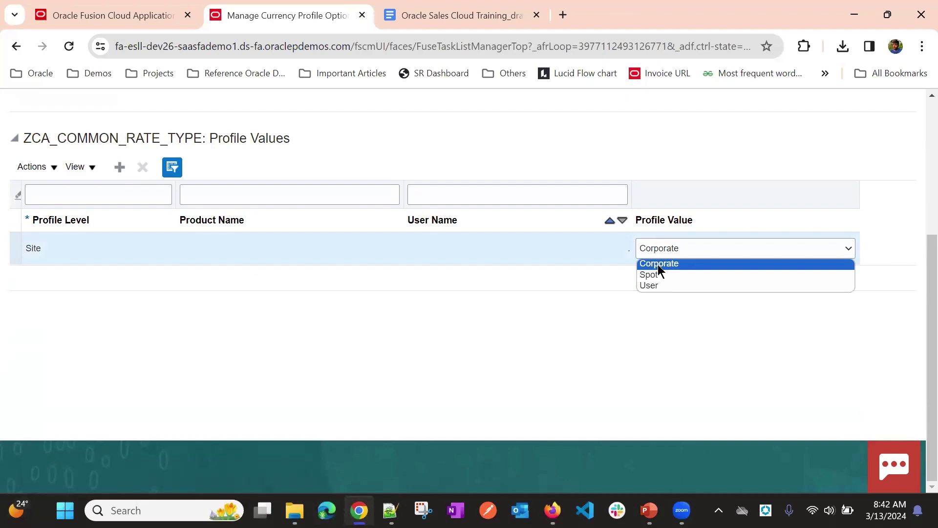
pyautogui.click(658, 264)
pyautogui.scroll(5, 637, 315)
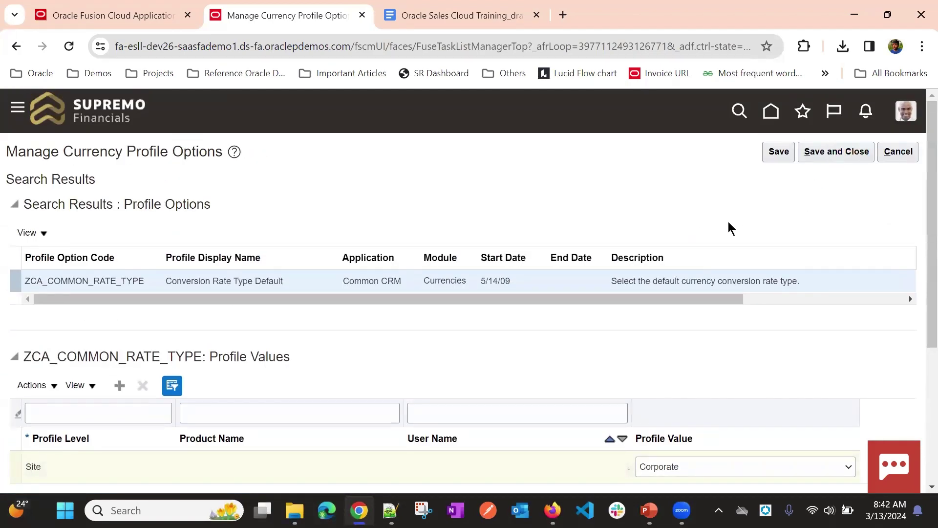
pyautogui.scroll(-1, 616, 356)
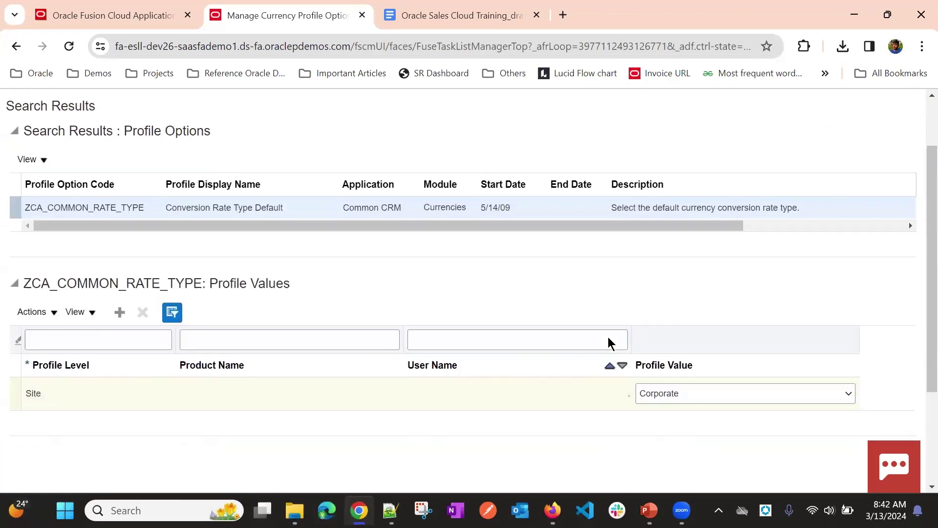
pyautogui.scroll(1, 536, 262)
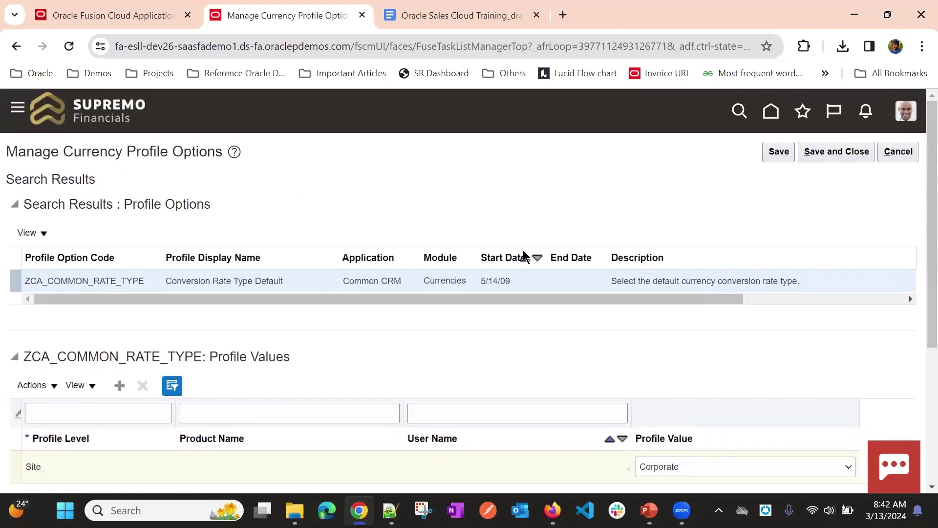
pyautogui.click(831, 154)
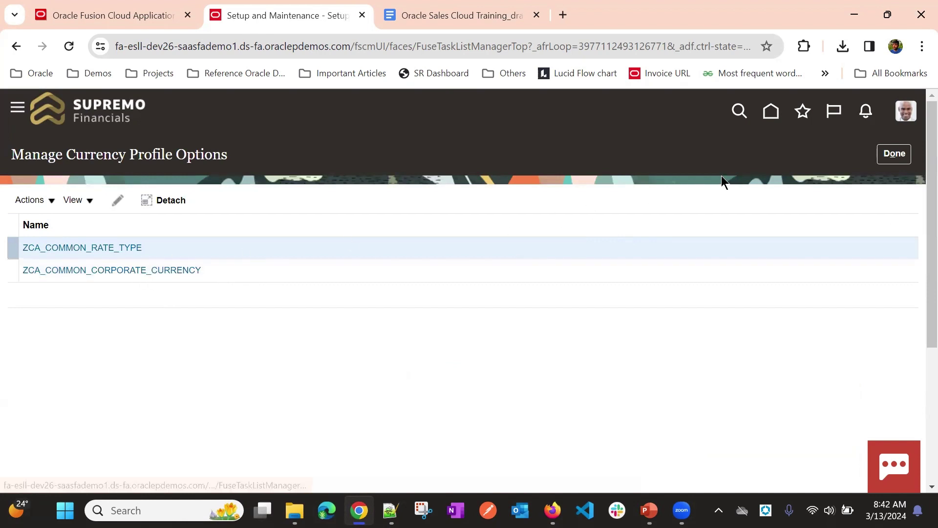
pyautogui.click(886, 159)
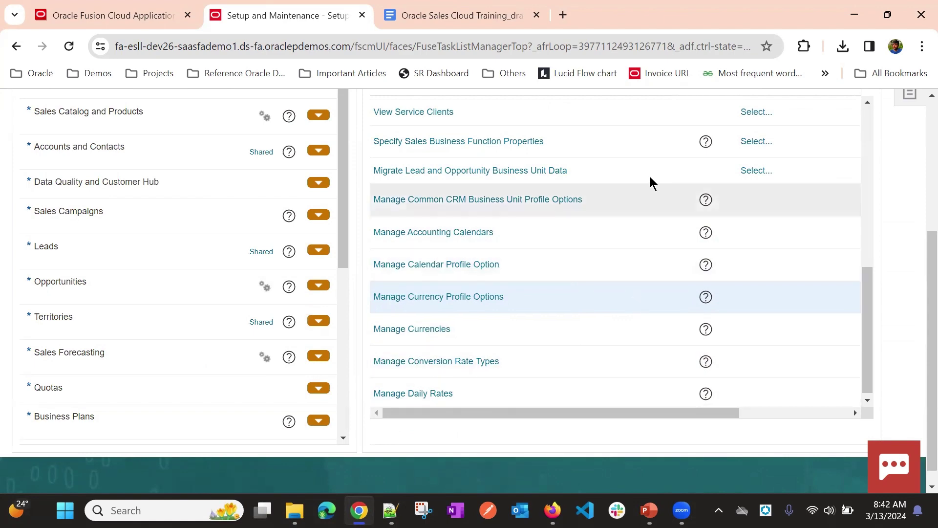
# Open the Manage Daily Rates task for Company Profile and look over its rate types.
pyautogui.scroll(3, 650, 182)
pyautogui.scroll(4, 886, 278)
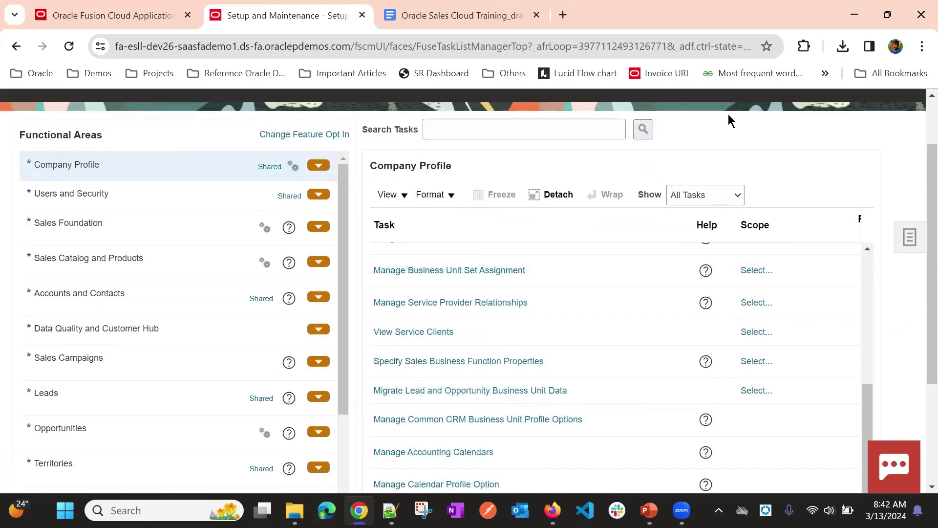
pyautogui.scroll(2, 726, 153)
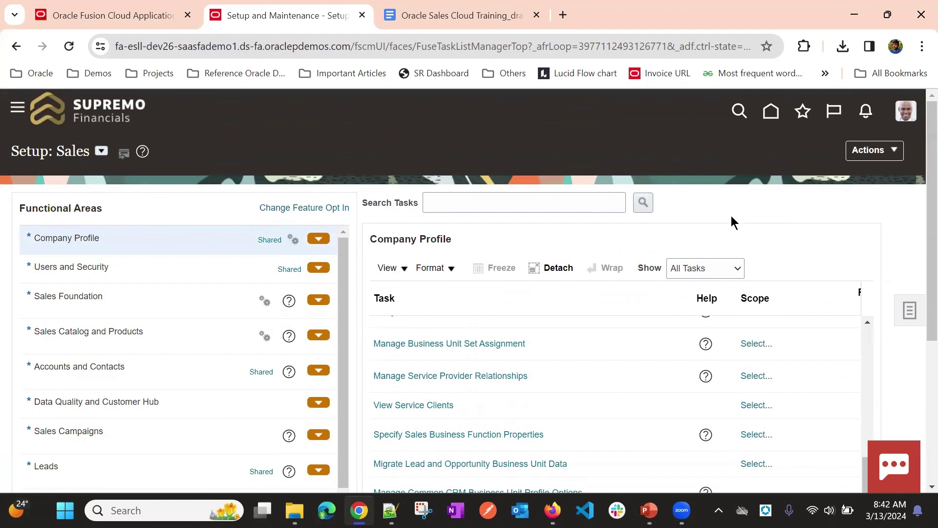
pyautogui.scroll(-4, 626, 241)
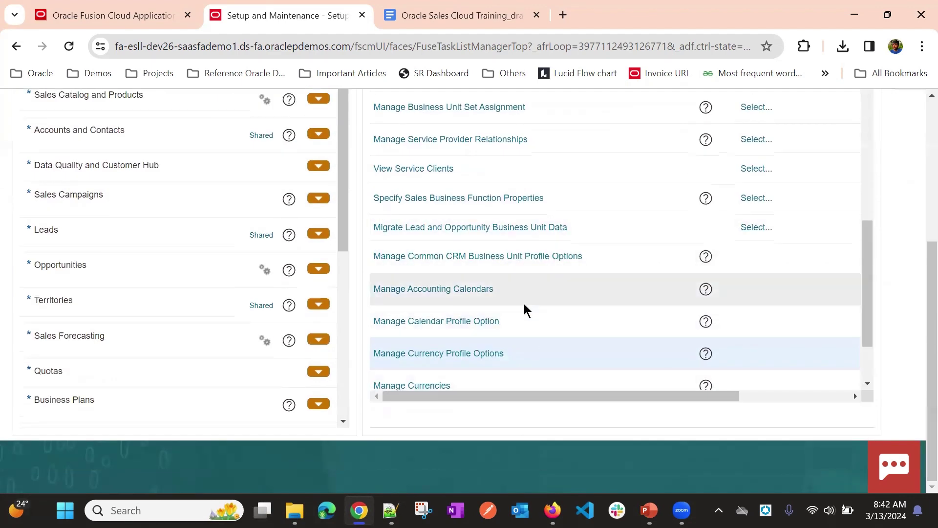
pyautogui.scroll(-1, 533, 342)
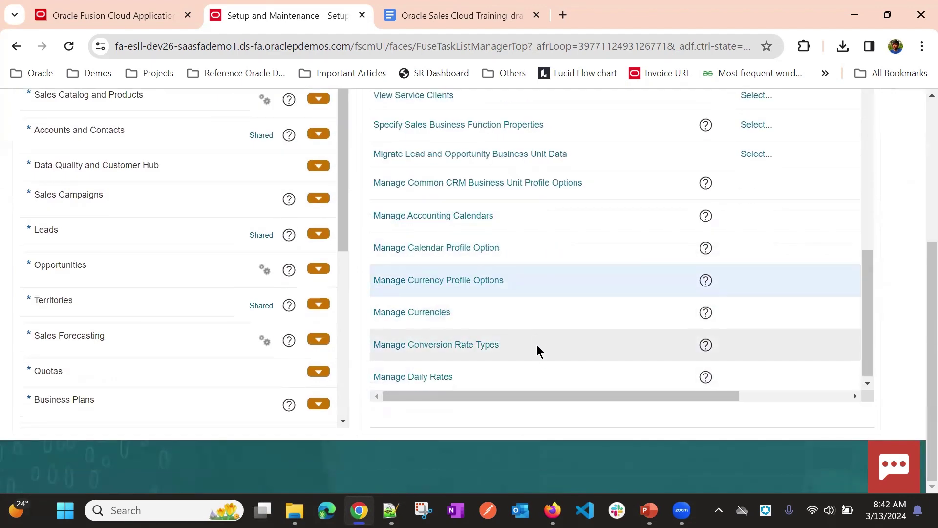
pyautogui.click(437, 381)
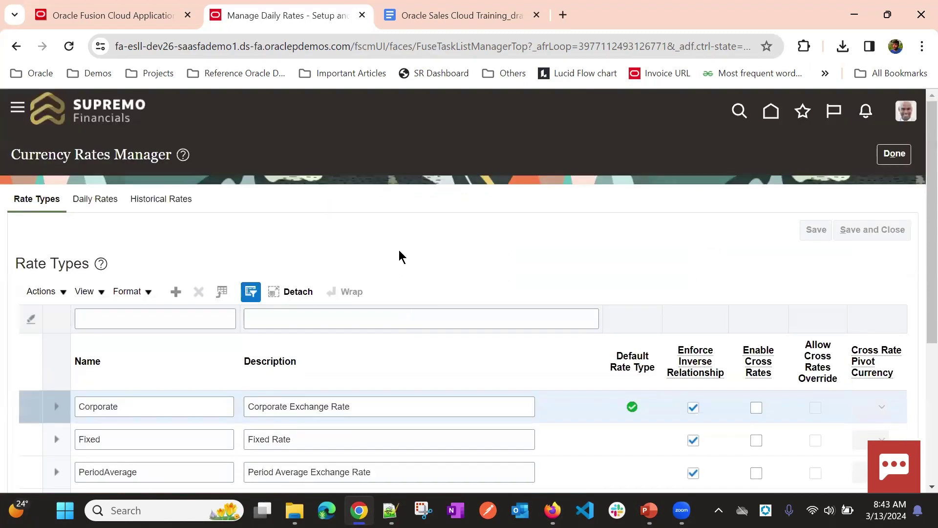
pyautogui.scroll(-1, 488, 195)
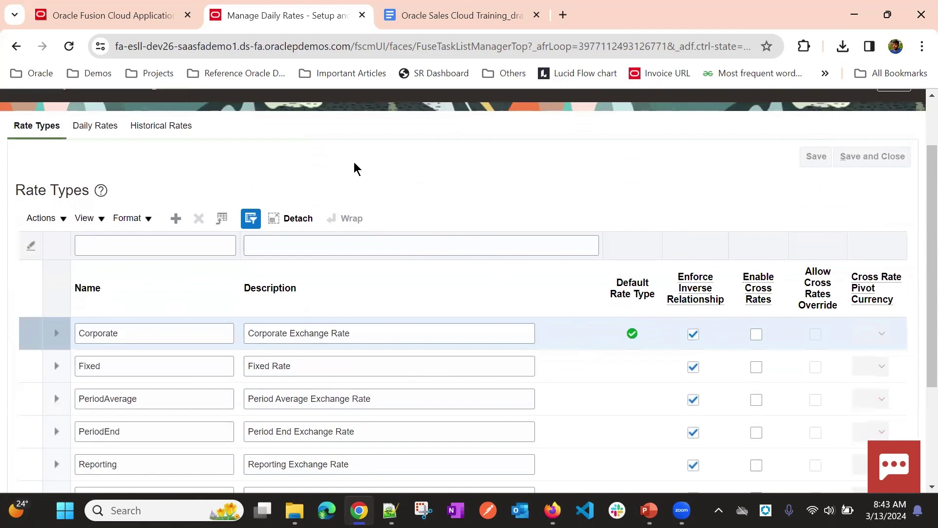
# Finish the Currency Rates Manager, reopen the Manage Daily Rates task from Company Profile, and review the full list of rate types.
pyautogui.scroll(1, 523, 193)
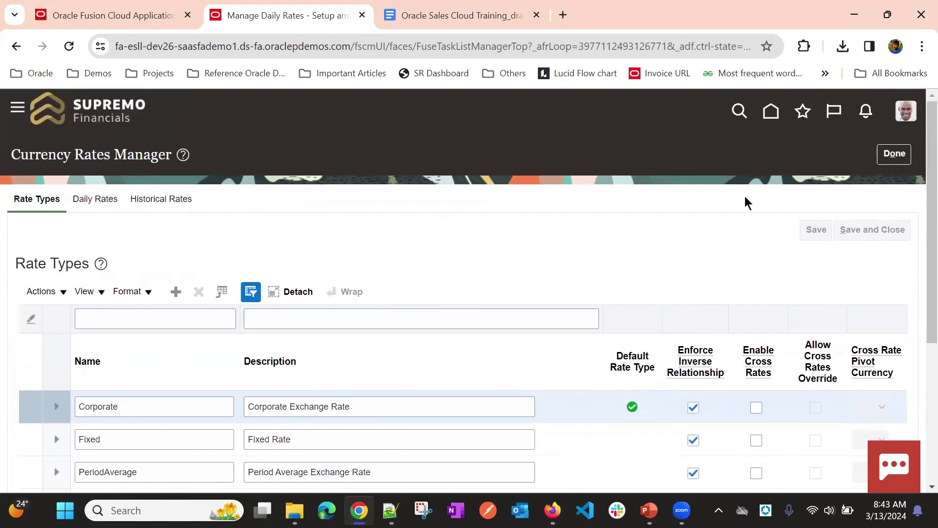
pyautogui.click(894, 154)
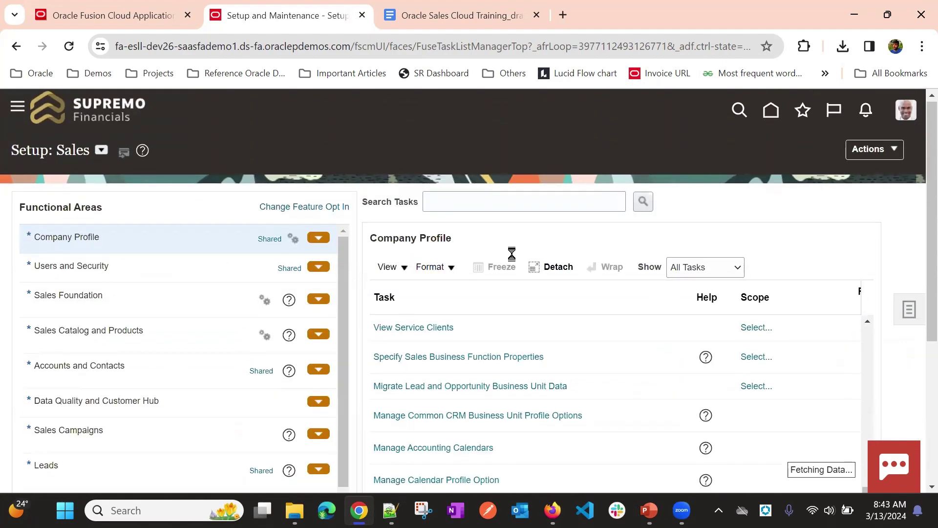
pyautogui.scroll(-3, 489, 303)
pyautogui.click(425, 380)
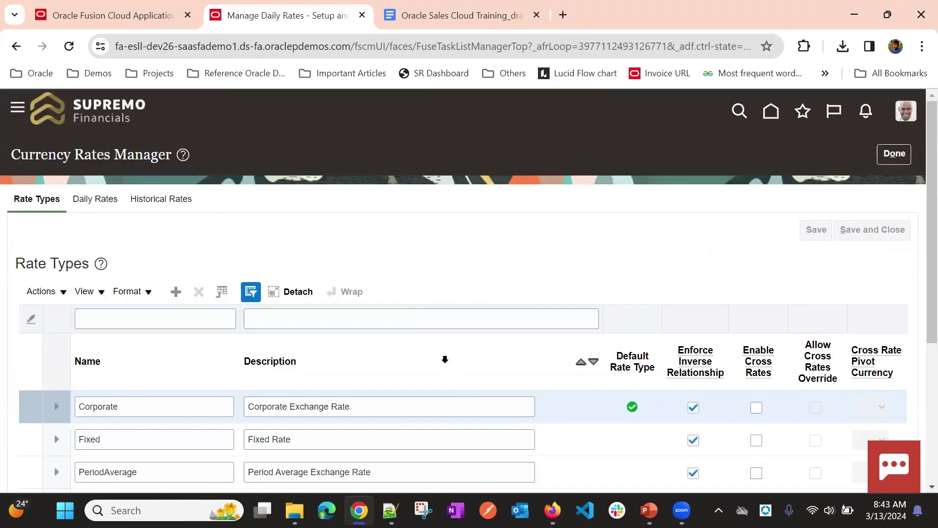
pyautogui.scroll(-2, 492, 258)
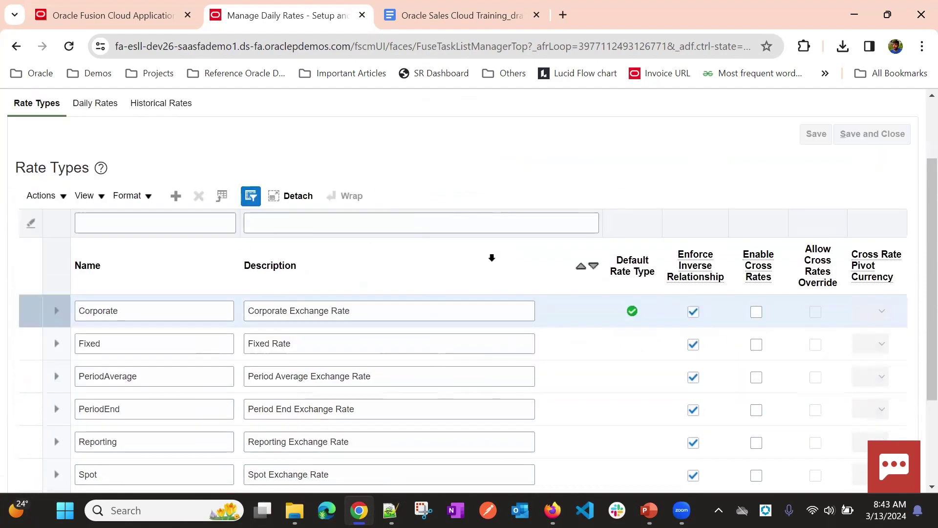
pyautogui.scroll(-3, 492, 258)
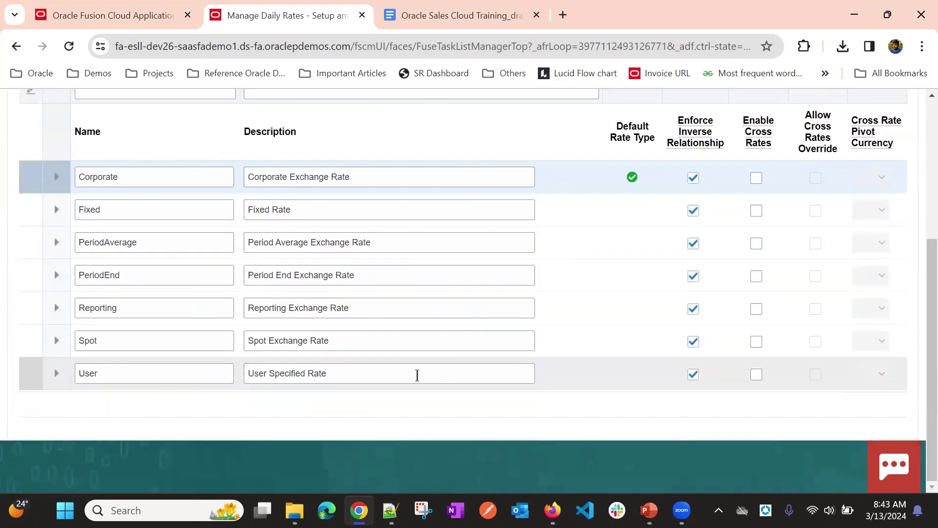
pyautogui.scroll(3, 417, 375)
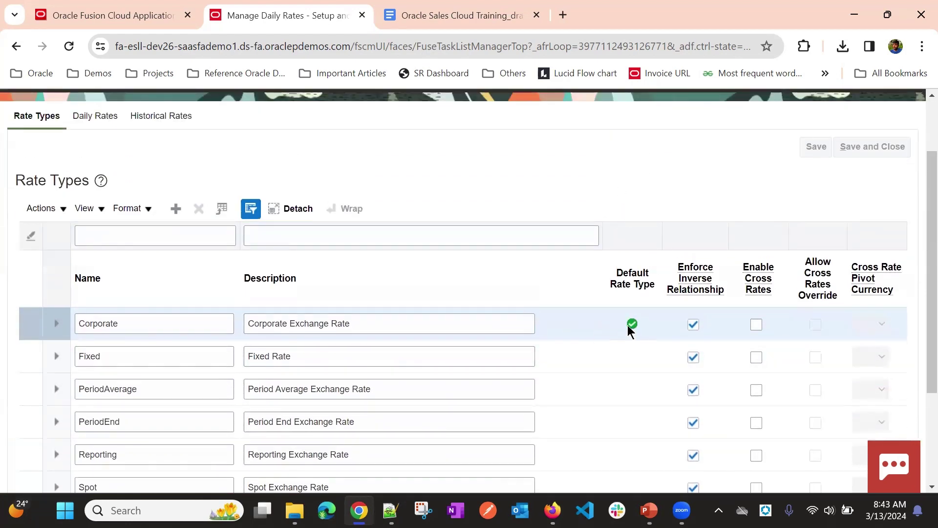
# Open the Daily Rates search, try it without criteria, and set From Currency to USD - US Dollar.
pyautogui.click(101, 116)
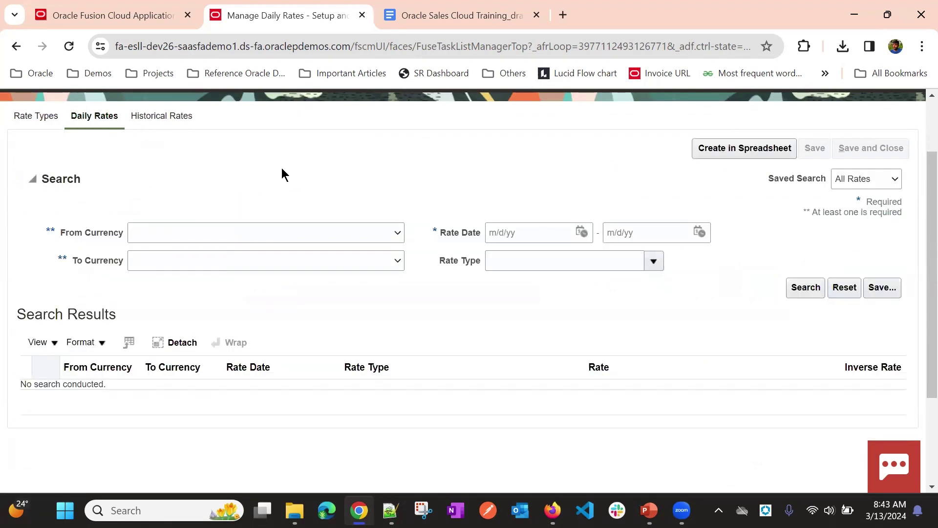
pyautogui.click(802, 289)
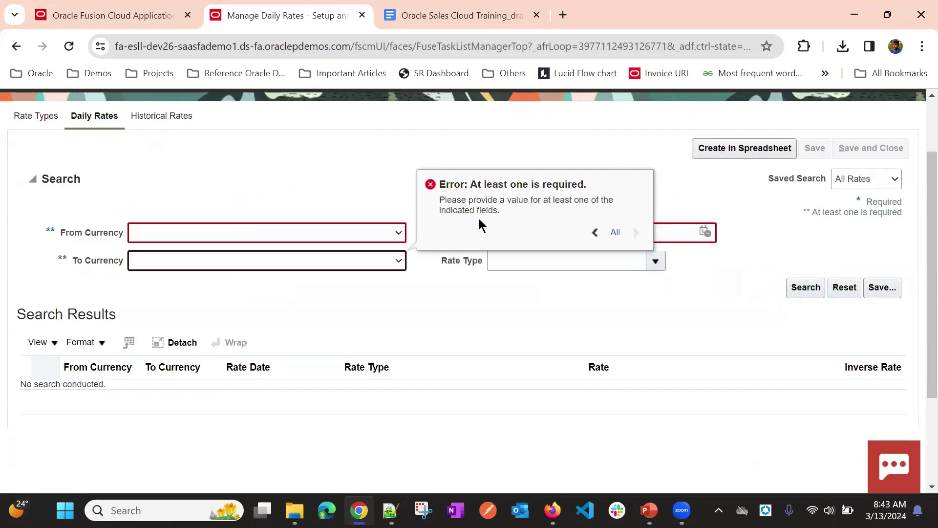
pyautogui.click(277, 233)
pyautogui.click(279, 234)
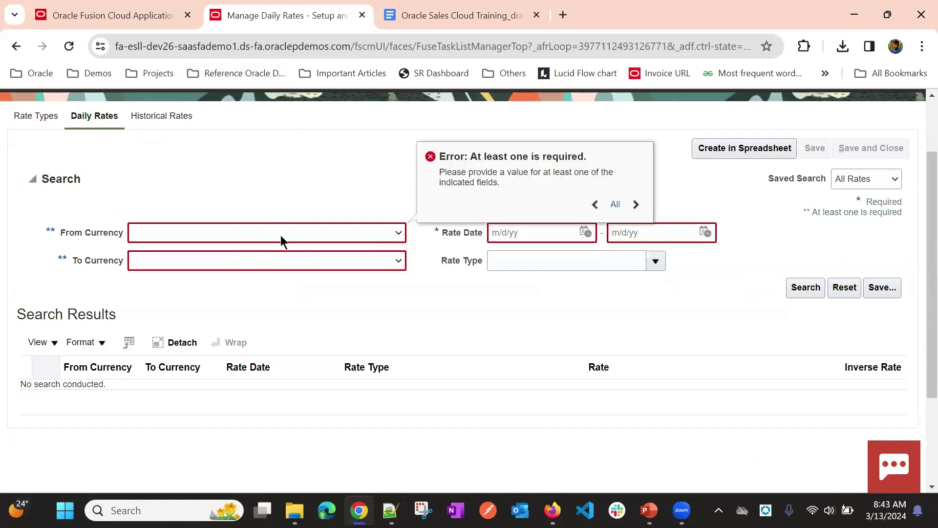
pyautogui.click(258, 260)
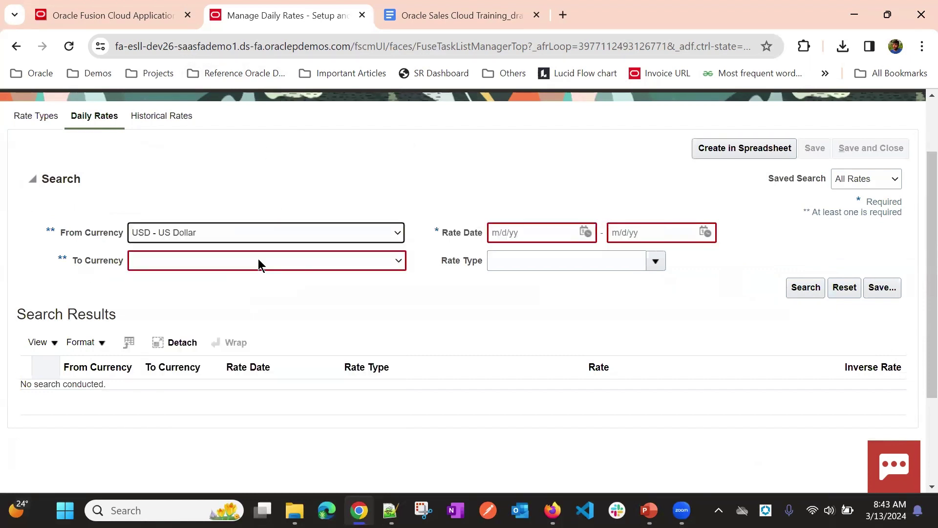
# Set To Currency to INR - Indian Rupee in the daily rates search.
pyautogui.click(228, 259)
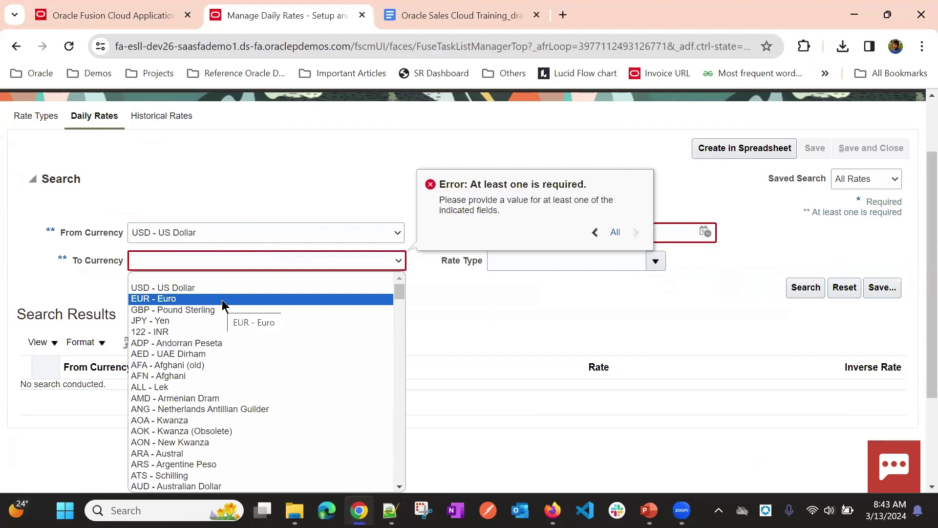
pyautogui.press('i')
pyautogui.scroll(-3, 218, 332)
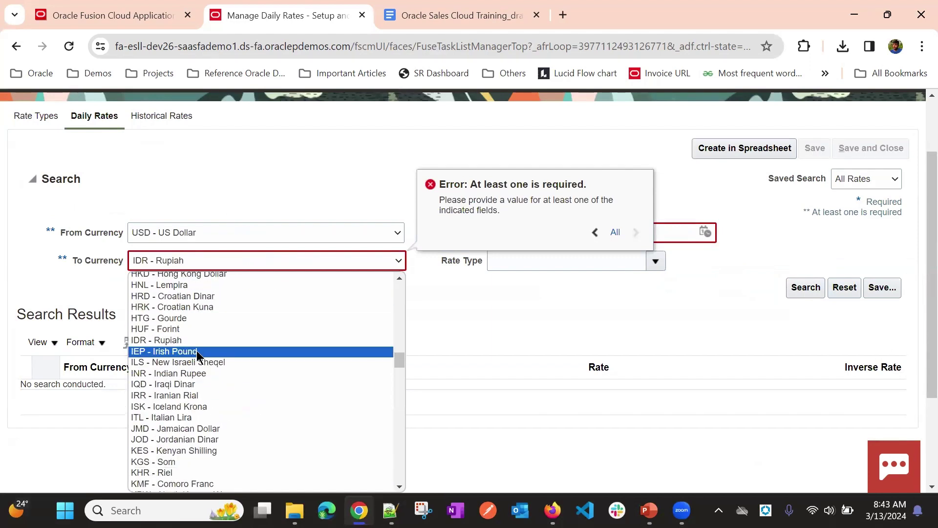
pyautogui.scroll(-5, 199, 335)
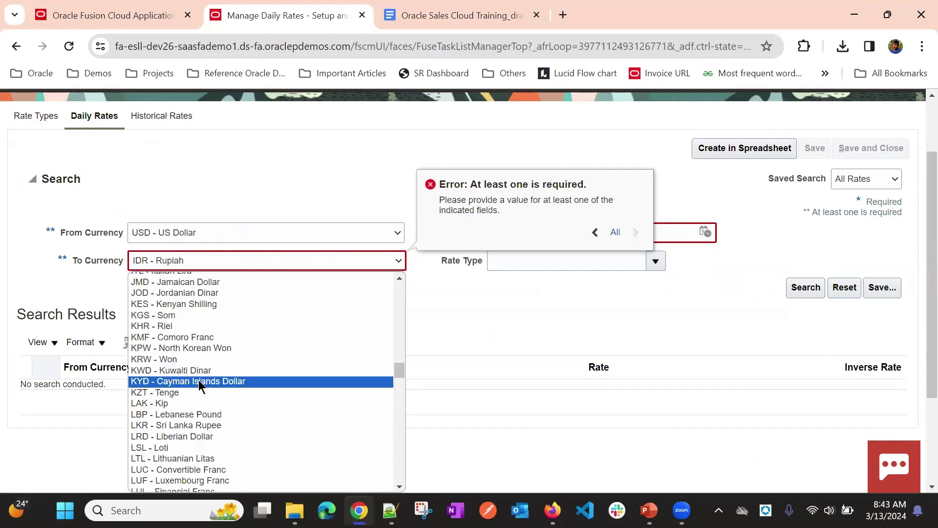
pyautogui.scroll(-4, 199, 386)
pyautogui.scroll(-6, 199, 391)
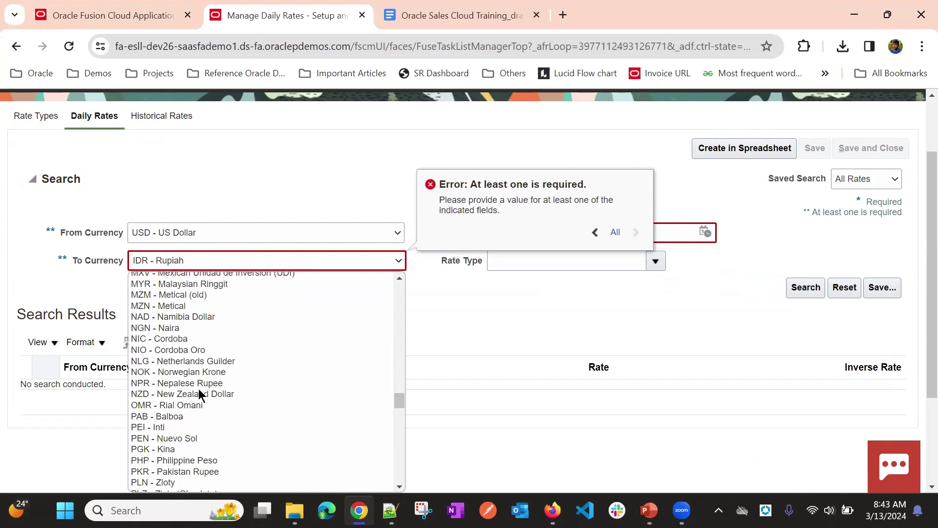
pyautogui.press('r')
pyautogui.press('Down')
pyautogui.press('Down')
pyautogui.press('Down')
pyautogui.press('Down')
pyautogui.press('Down')
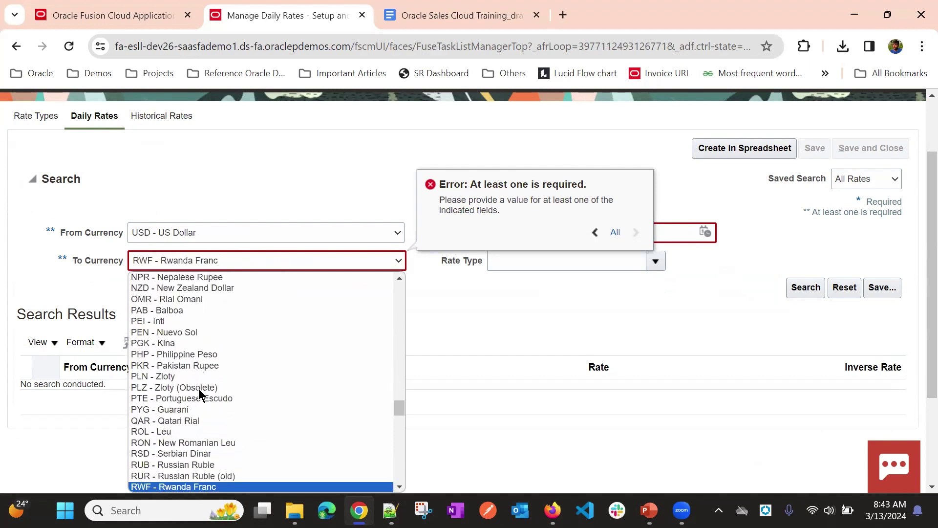
pyautogui.scroll(-3, 193, 362)
pyautogui.press('i')
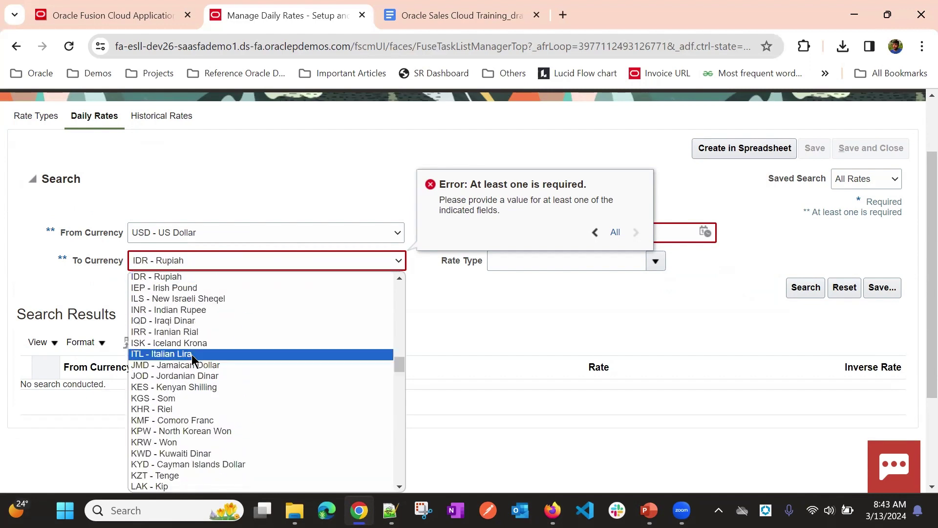
pyautogui.scroll(4, 192, 354)
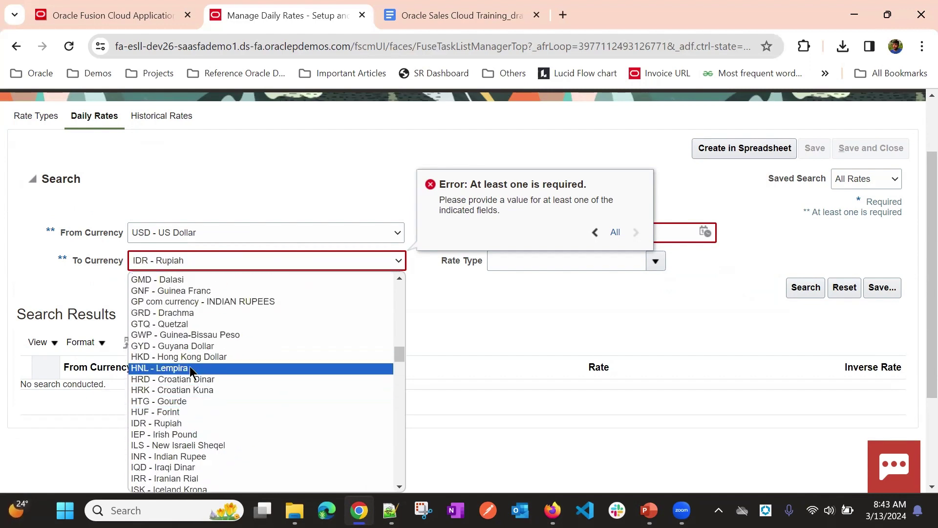
pyautogui.scroll(-4, 190, 366)
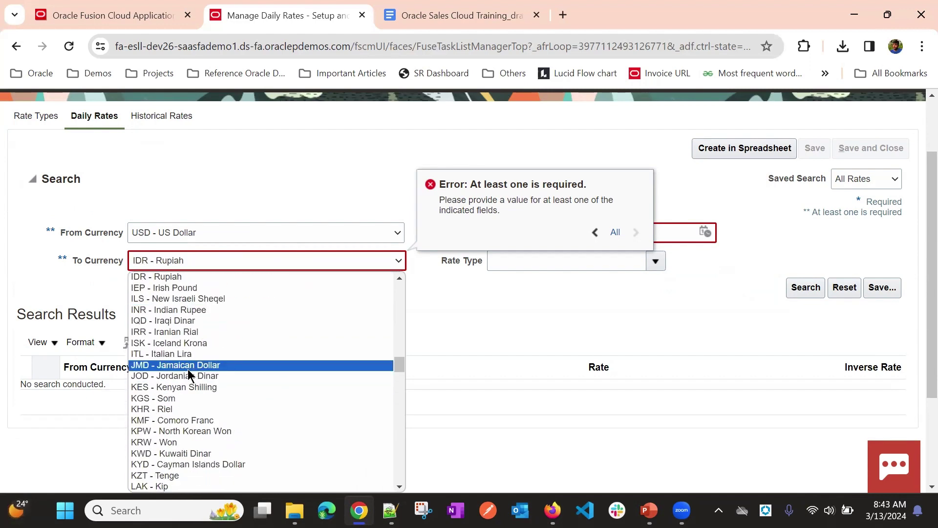
pyautogui.click(161, 309)
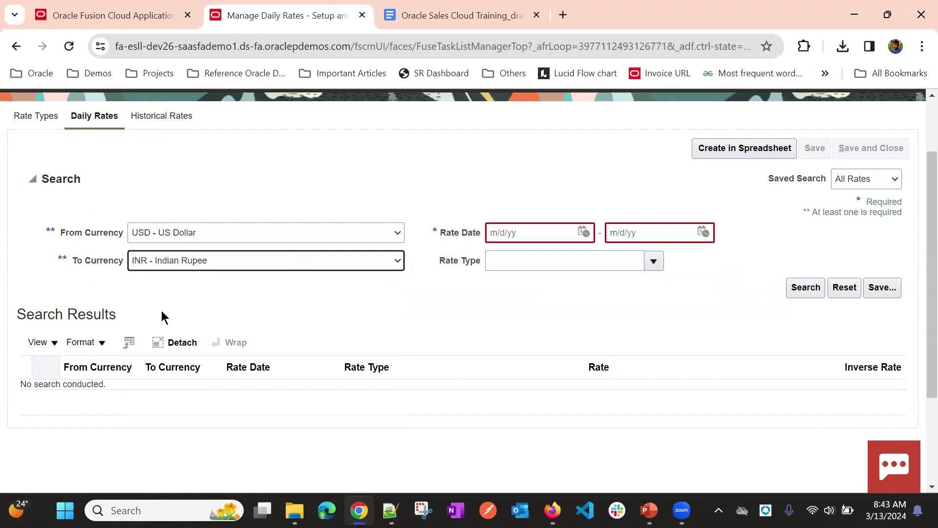
# Set the rate date range to 3/12/24 through 3/14/24 and run the daily rates search.
pyautogui.click(583, 232)
pyautogui.click(653, 343)
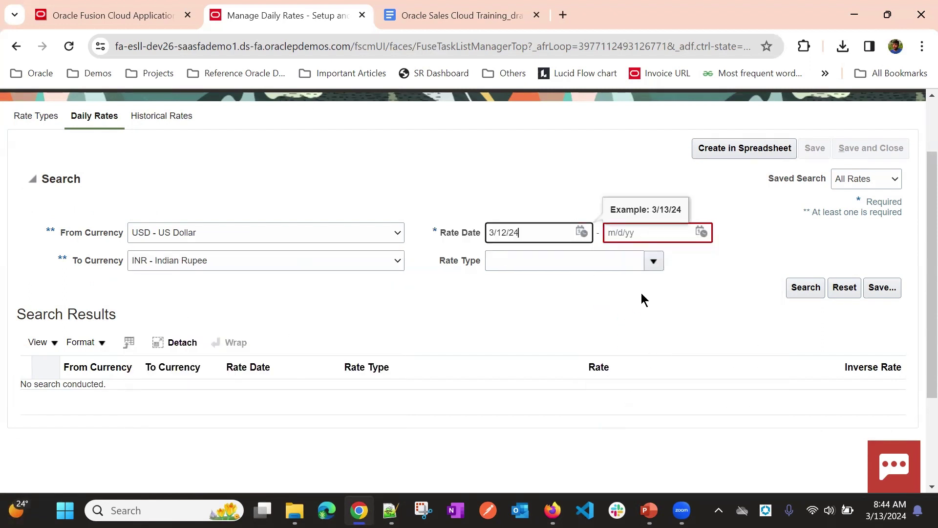
pyautogui.click(701, 232)
pyautogui.click(821, 343)
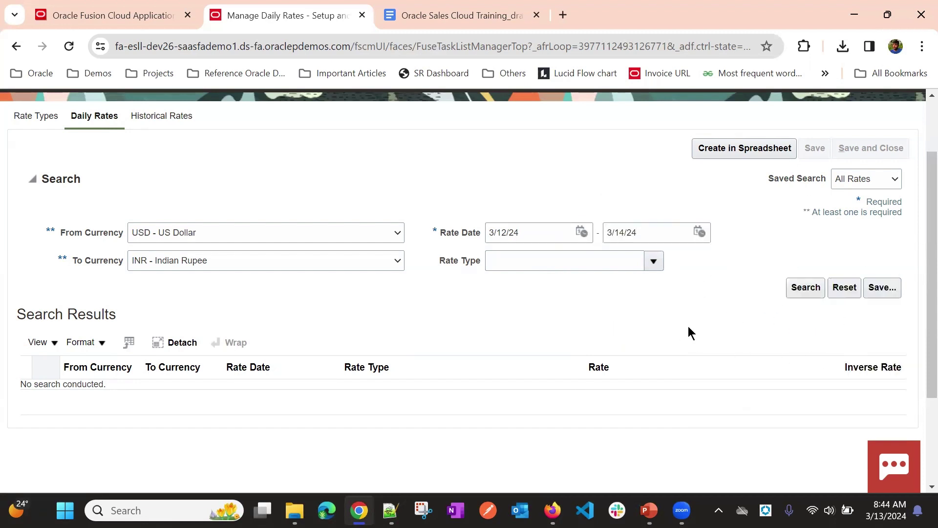
pyautogui.click(796, 289)
# Widen the To Currency column in the search results to fit the full currency names and look over the listed rates.
pyautogui.scroll(-1, 342, 300)
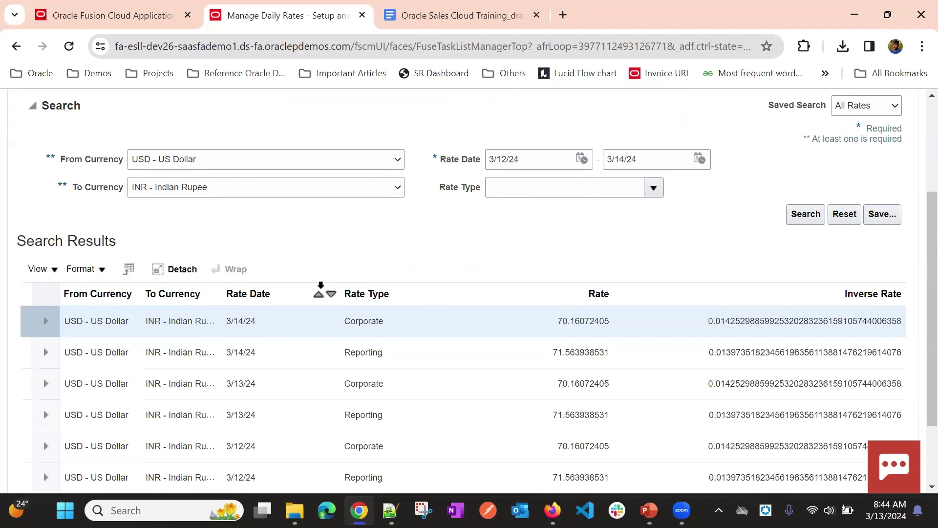
pyautogui.scroll(-2, 443, 233)
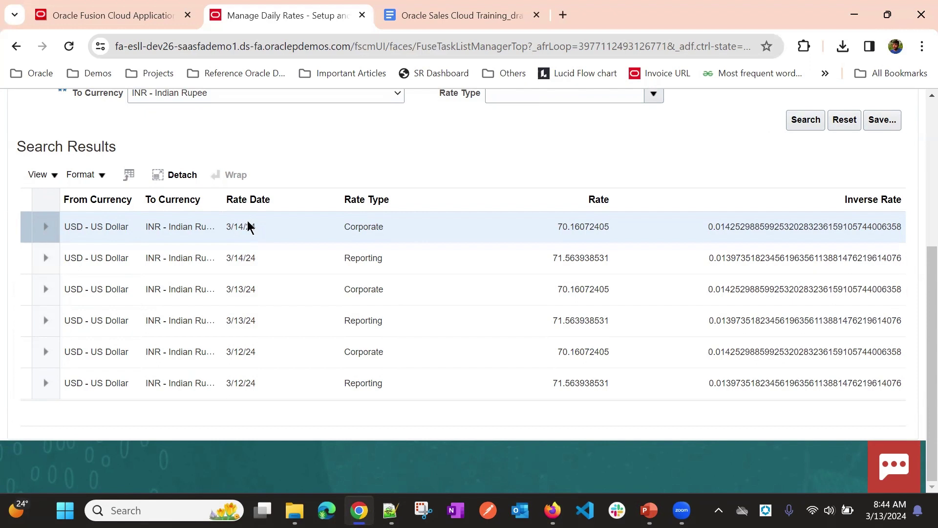
pyautogui.moveTo(222, 196); pyautogui.dragTo(355, 201)
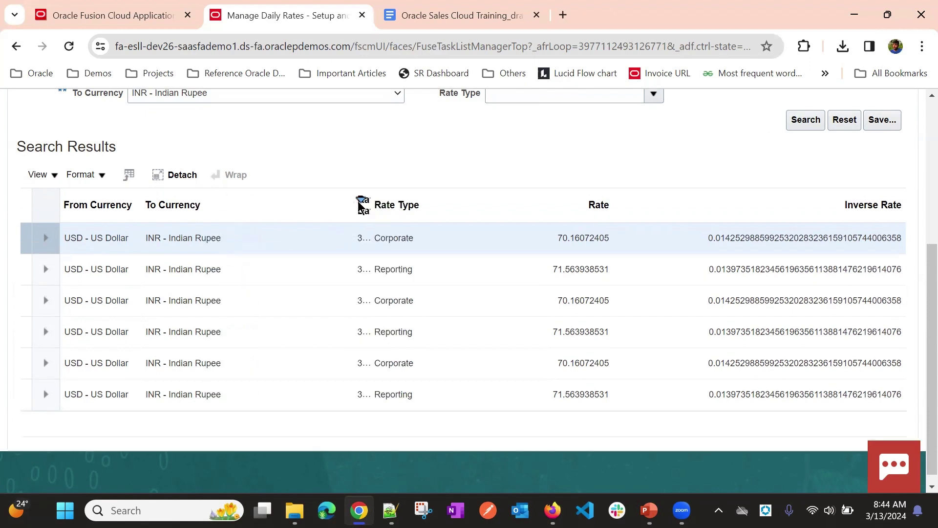
pyautogui.moveTo(353, 209); pyautogui.dragTo(282, 209)
pyautogui.scroll(3, 355, 235)
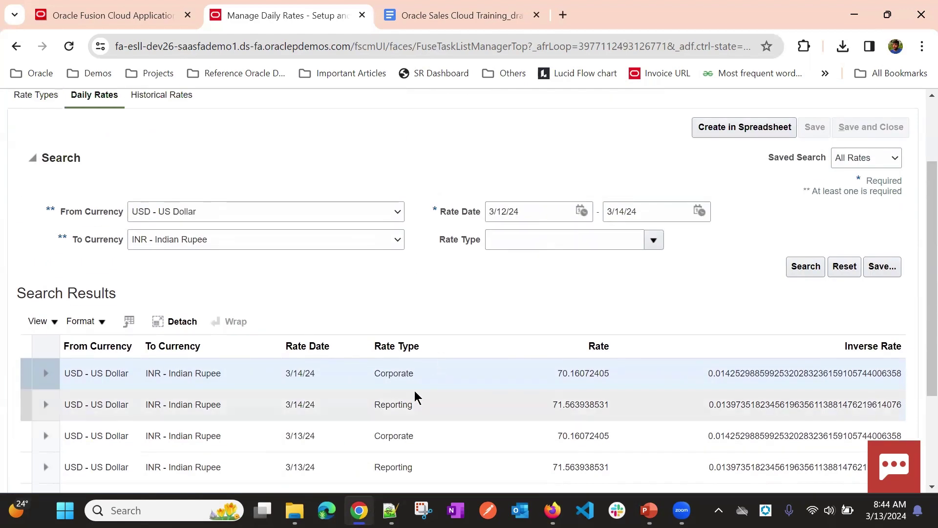
pyautogui.scroll(-3, 415, 394)
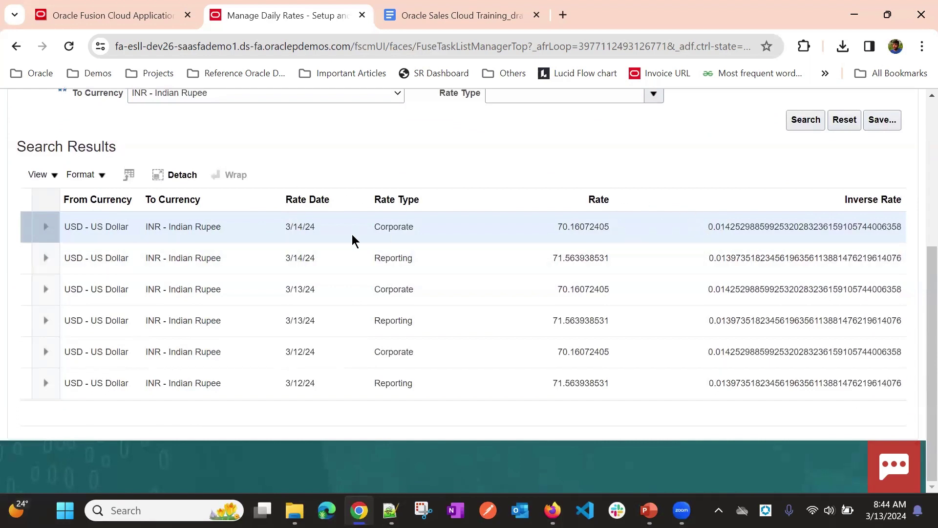
# Open the Corporate rate rows dated 3/14/24 and 3/13/24 for editing and examine their rates.
pyautogui.doubleClick(559, 227)
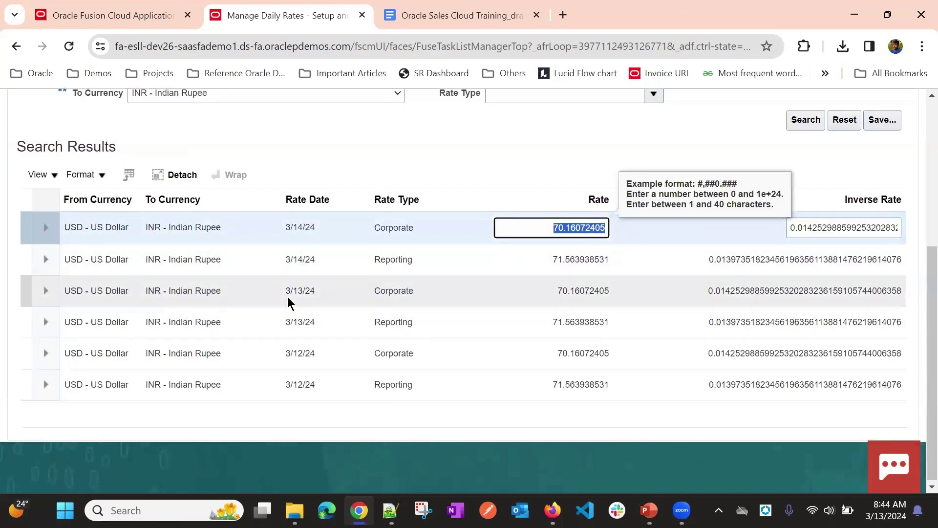
pyautogui.moveTo(286, 292); pyautogui.dragTo(340, 292)
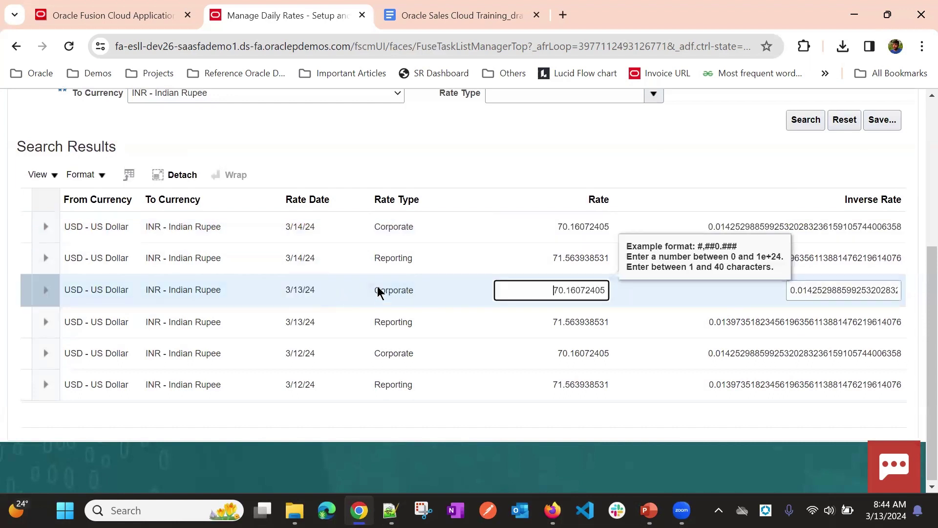
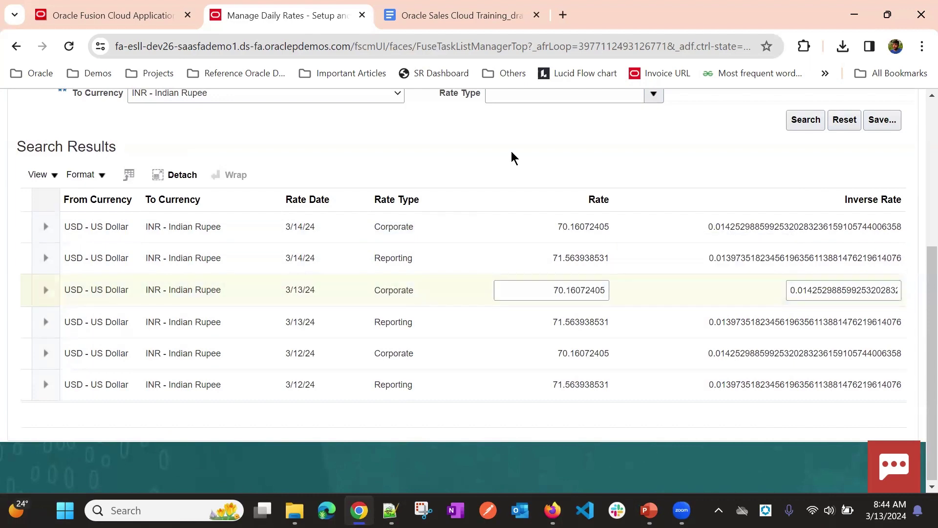
pyautogui.scroll(3, 670, 186)
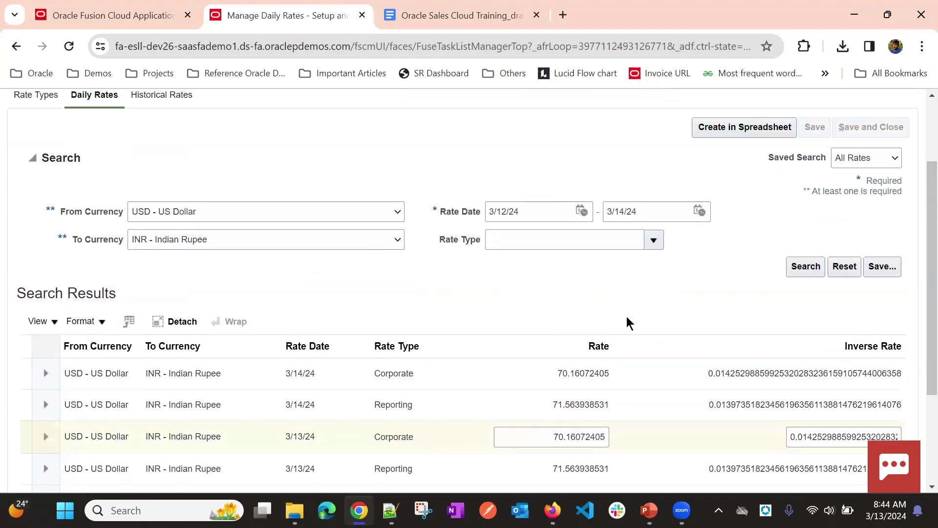
pyautogui.scroll(-2, 464, 293)
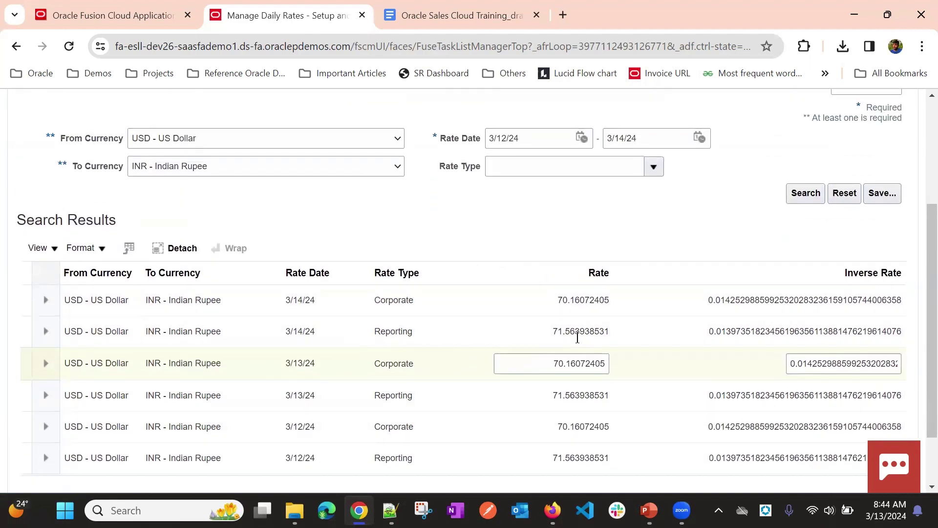
# Generate the daily rates spreadsheet, save it as CreateDailyRates.xlsx in Downloads, and open it in Excel.
pyautogui.scroll(4, 743, 210)
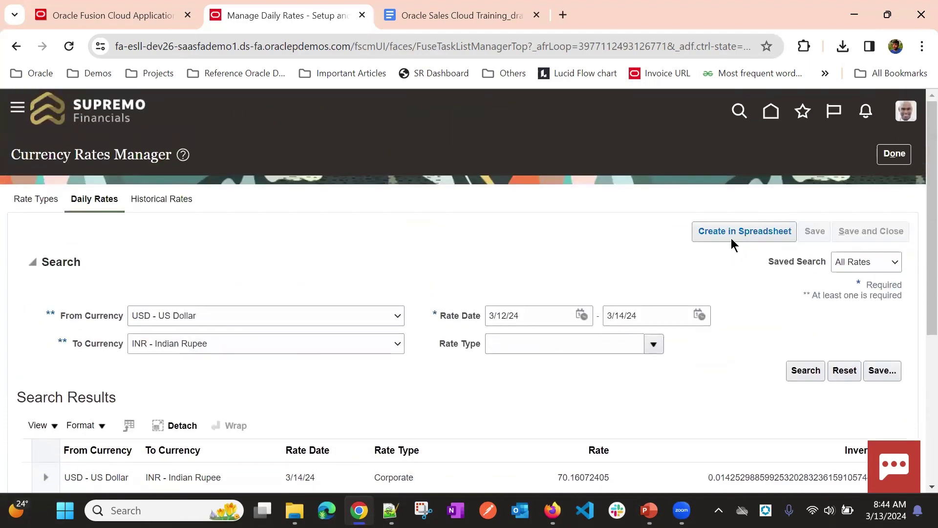
pyautogui.click(731, 238)
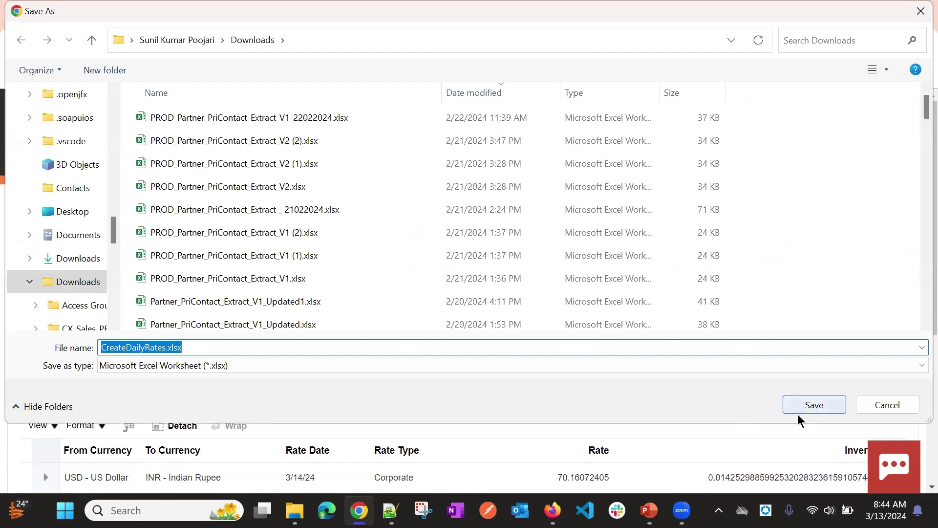
pyautogui.click(821, 405)
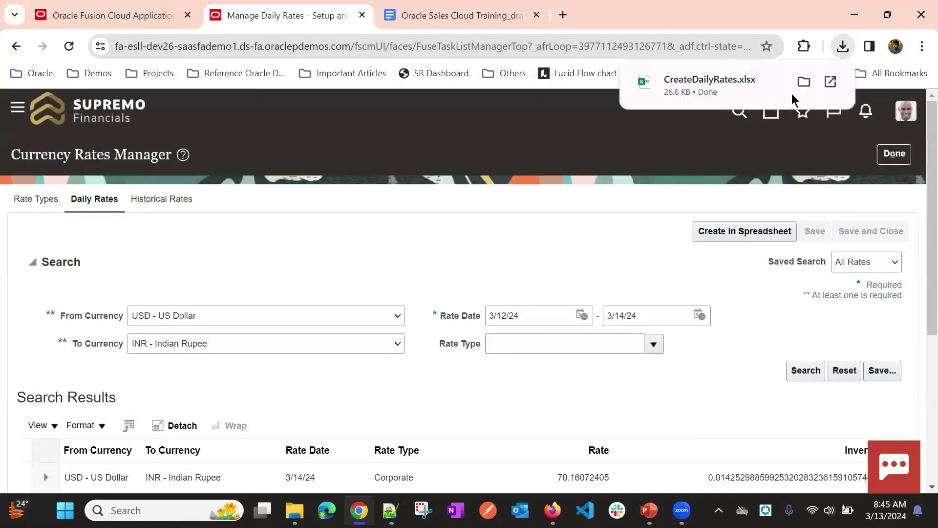
pyautogui.click(766, 86)
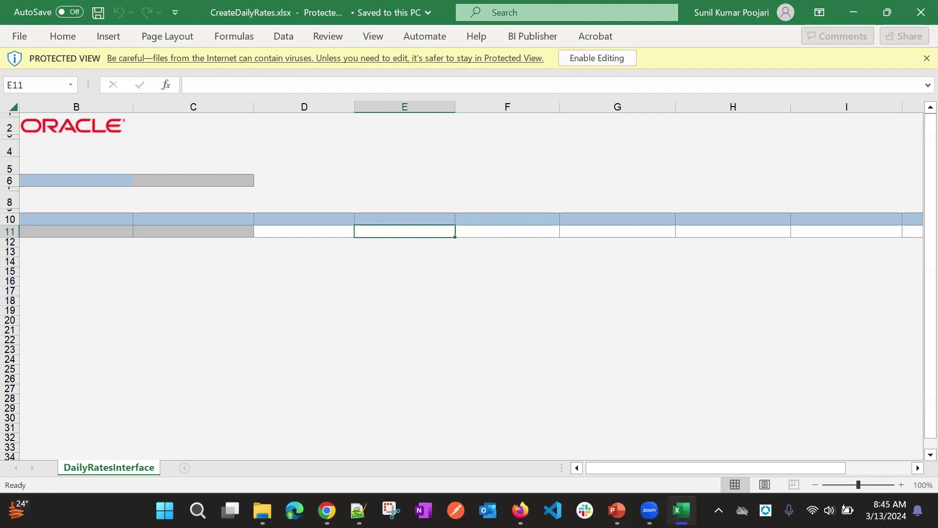
# Switch to Chrome and look through the navigator's Tools group for the Download Desktop Integration Installer entry.
pyautogui.hotkey('alt', 'Tab')
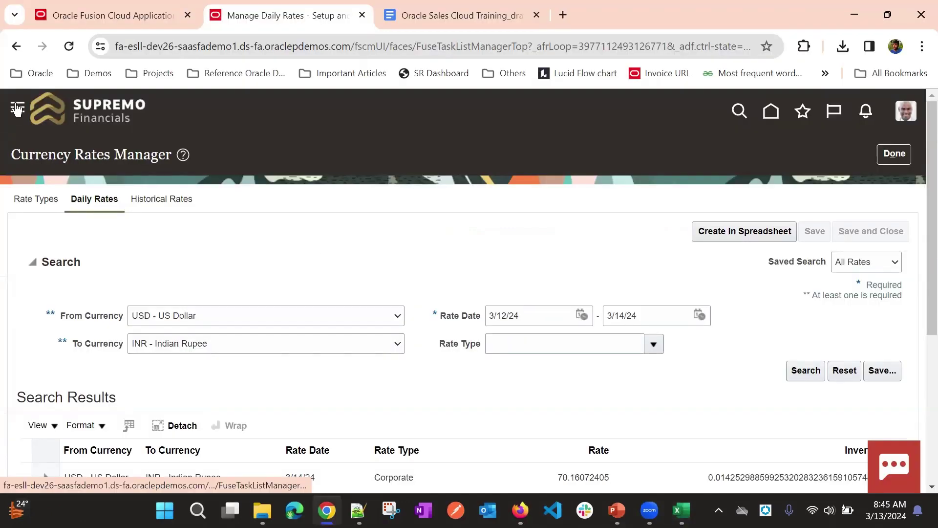
pyautogui.scroll(-15, 151, 241)
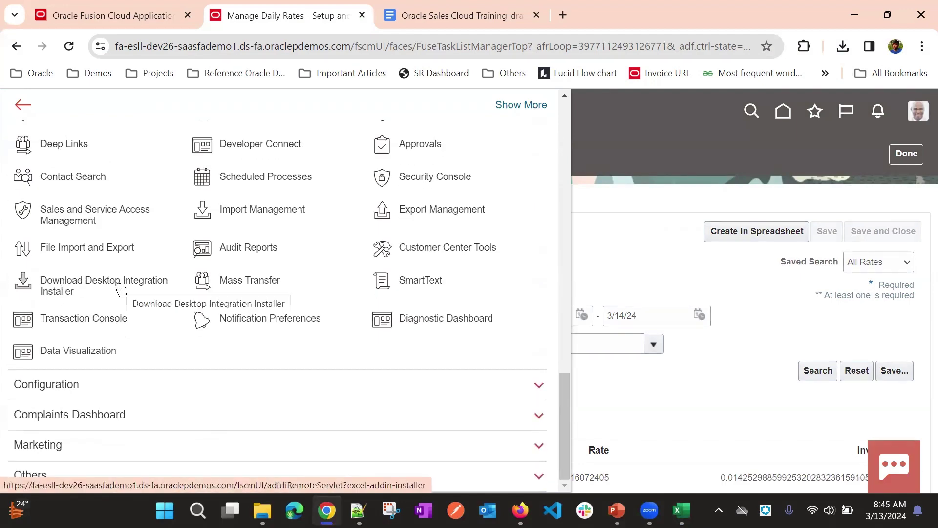
pyautogui.scroll(1, 121, 290)
pyautogui.scroll(3, 98, 342)
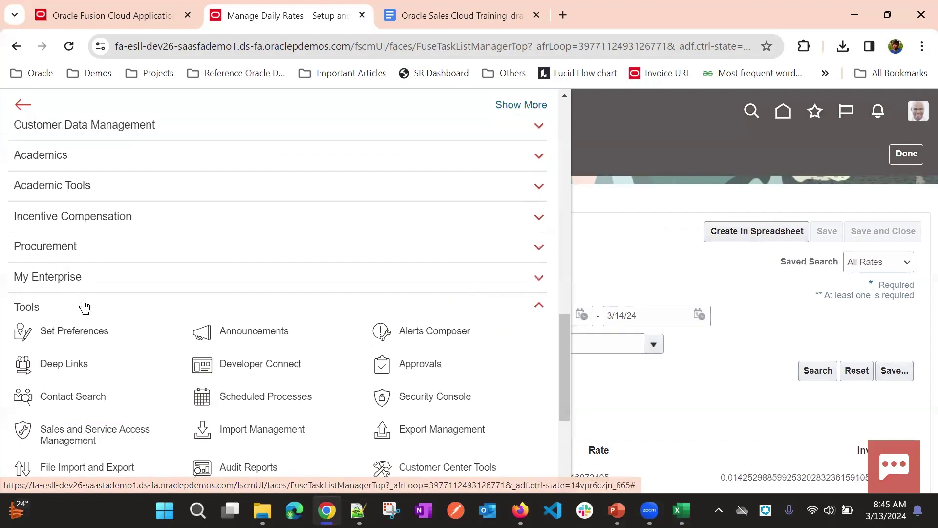
pyautogui.scroll(-4, 105, 301)
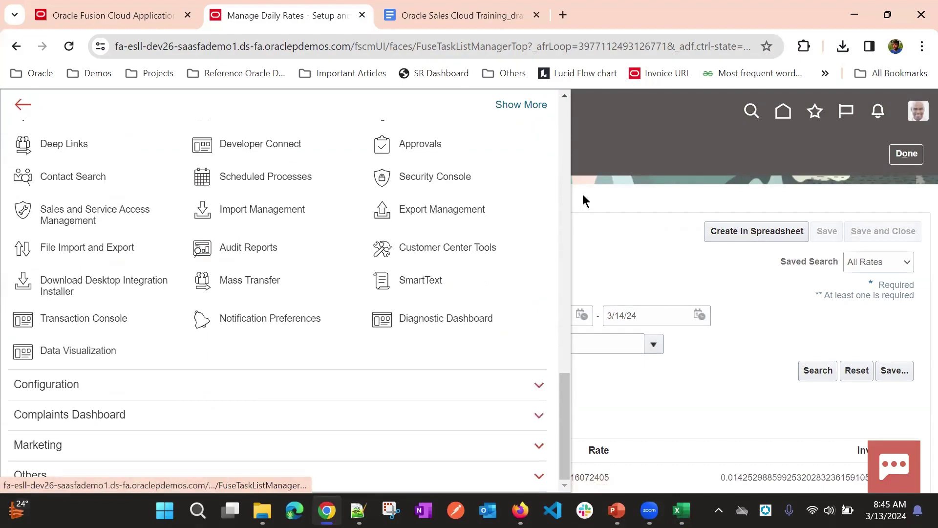
pyautogui.click(614, 205)
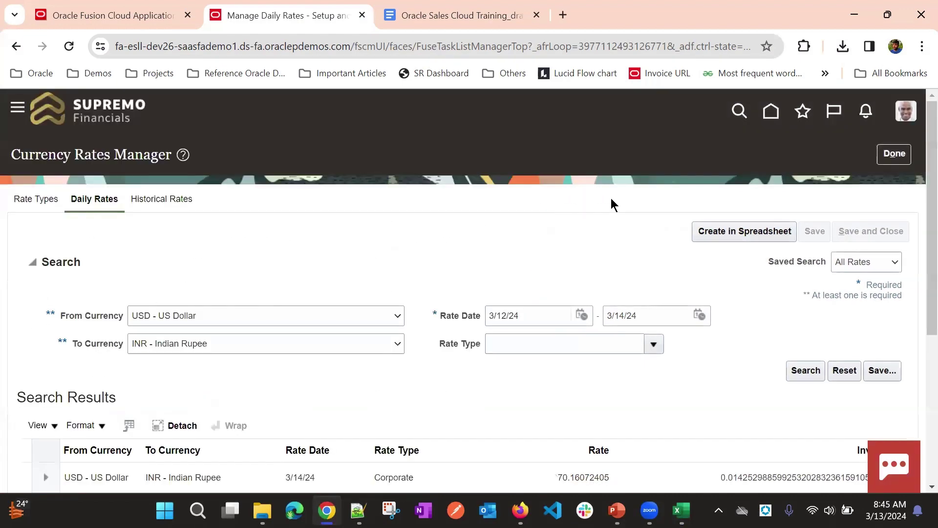
# Check the module outline in Oracle Sales Cloud Training_draft and review the USD to INR daily rates search results again.
pyautogui.click(416, 8)
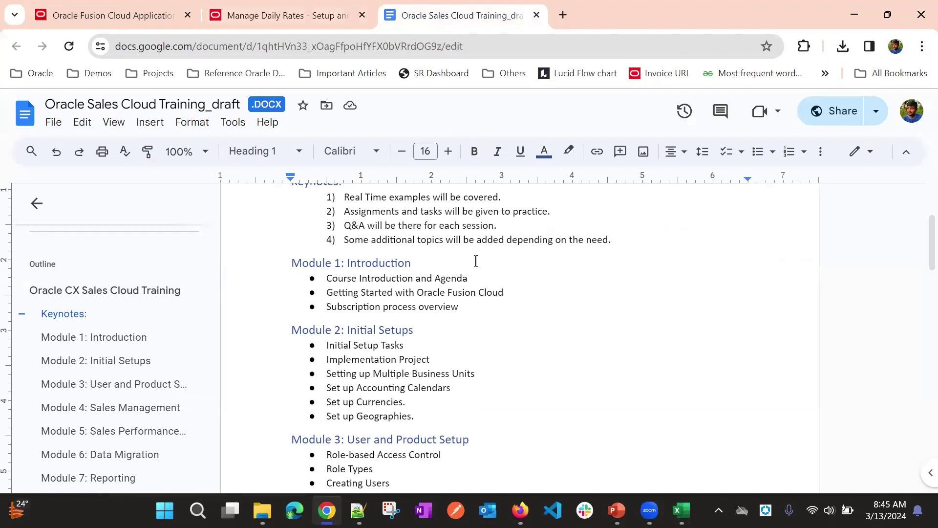
pyautogui.click(346, 14)
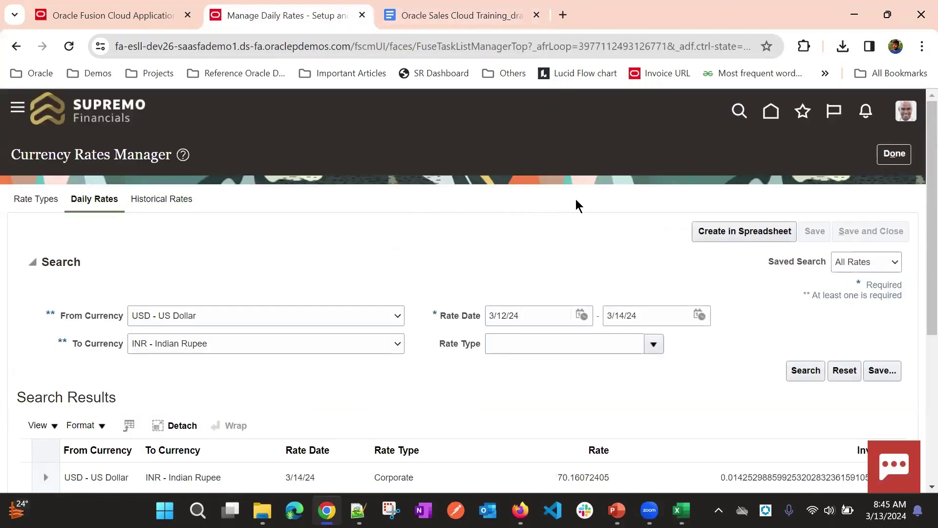
pyautogui.scroll(-4, 574, 204)
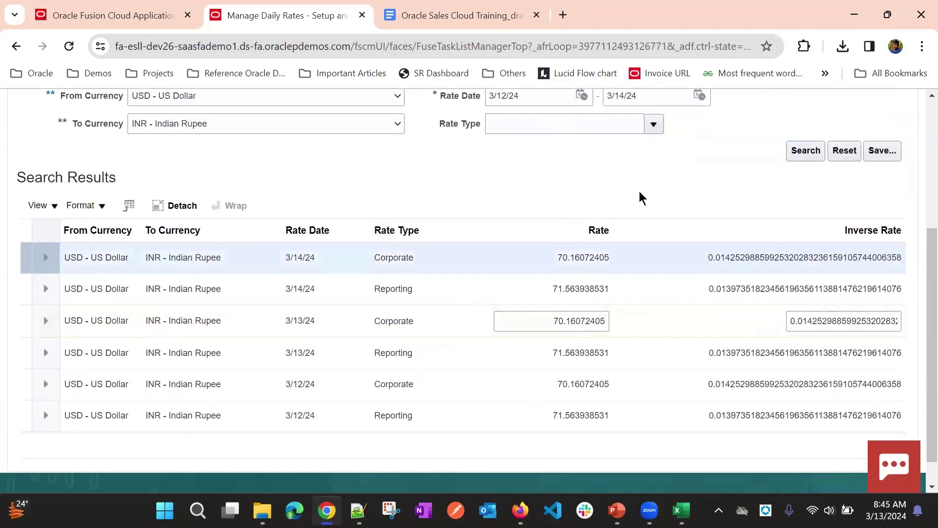
pyautogui.scroll(1, 640, 190)
pyautogui.scroll(-2, 641, 195)
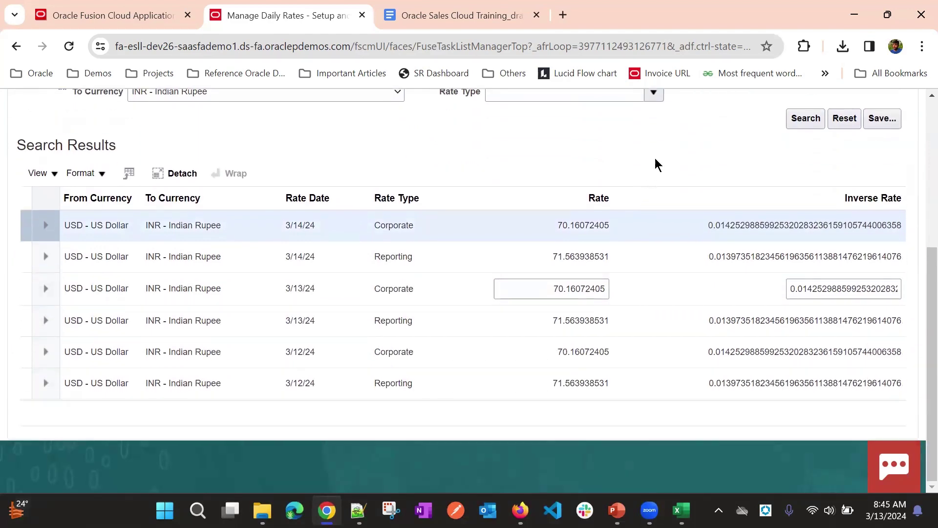
pyautogui.scroll(3, 656, 161)
pyautogui.scroll(-3, 674, 178)
pyautogui.scroll(3, 682, 192)
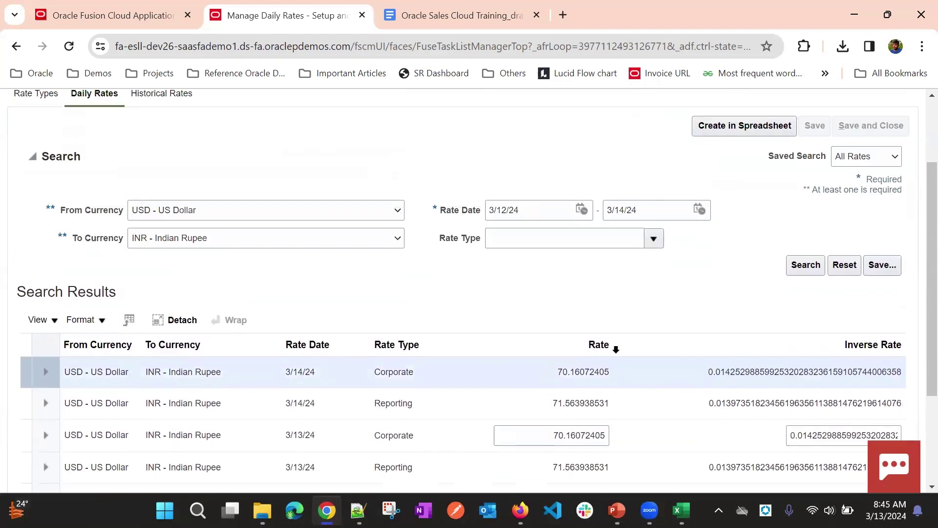
# Switch to Excel, enable editing of CreateDailyRates.xlsx and bring up the Oracle Applications Cloud sign-in.
pyautogui.click(682, 511)
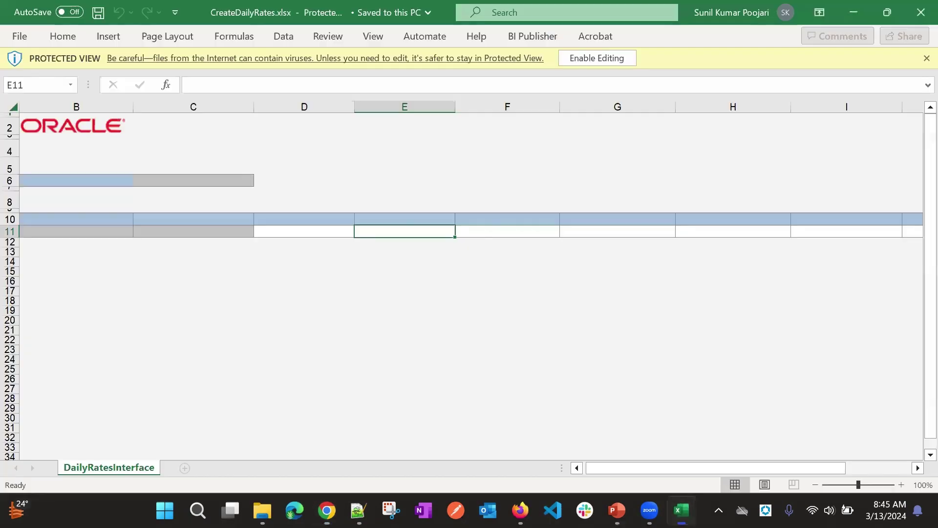
pyautogui.click(590, 55)
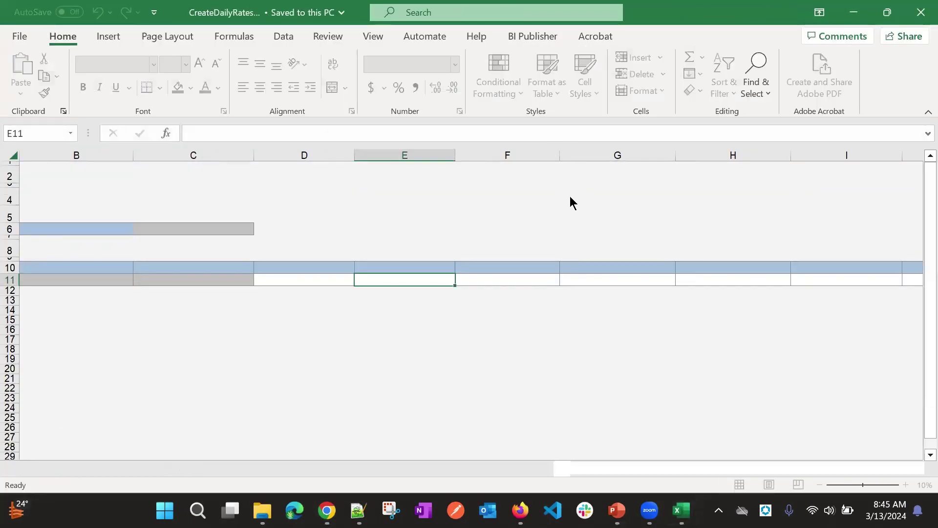
pyautogui.click(525, 328)
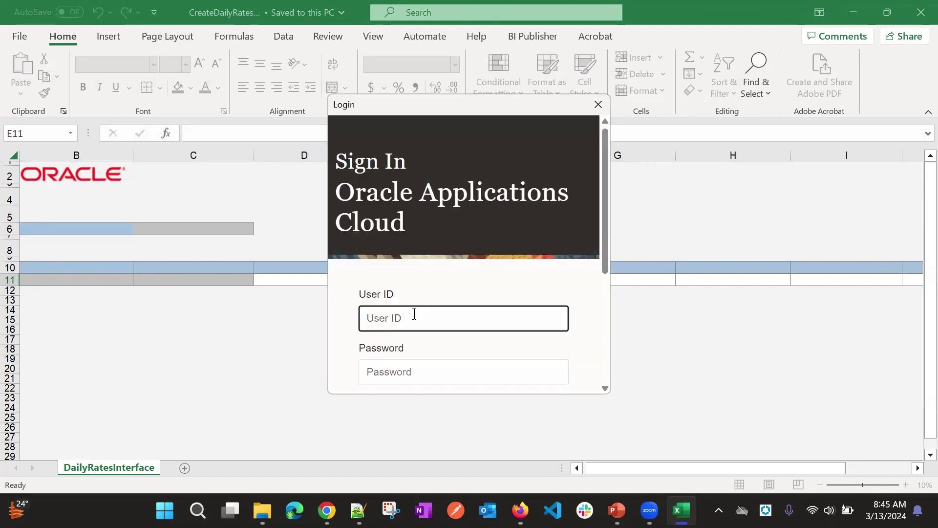
# Sign in to Oracle Applications Cloud with the user ID and password, and skip the ADF Desktop Integration add-in update.
pyautogui.scroll(-3, 457, 251)
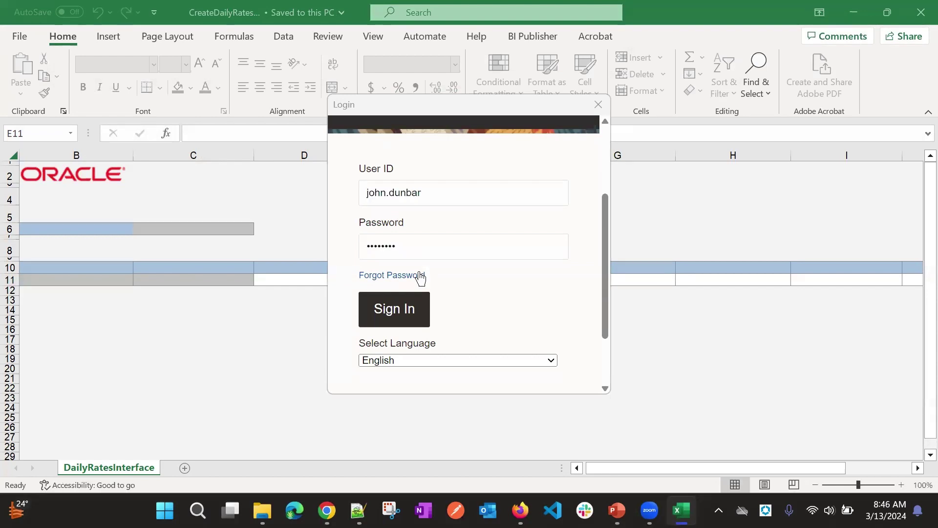
pyautogui.click(414, 302)
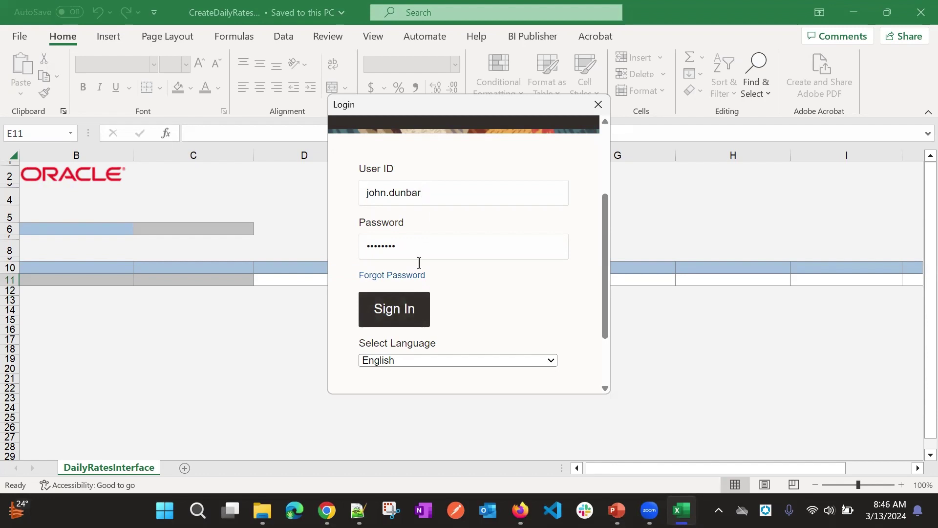
pyautogui.click(398, 312)
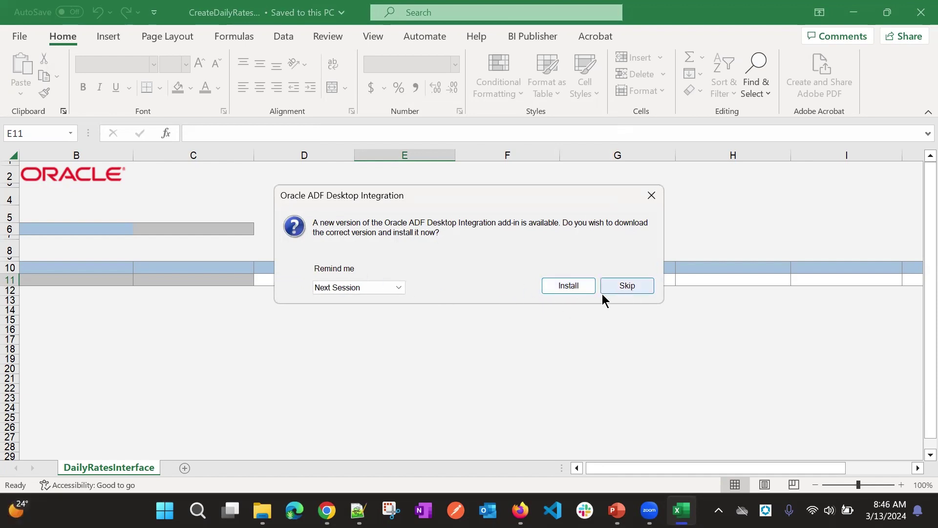
pyautogui.click(626, 283)
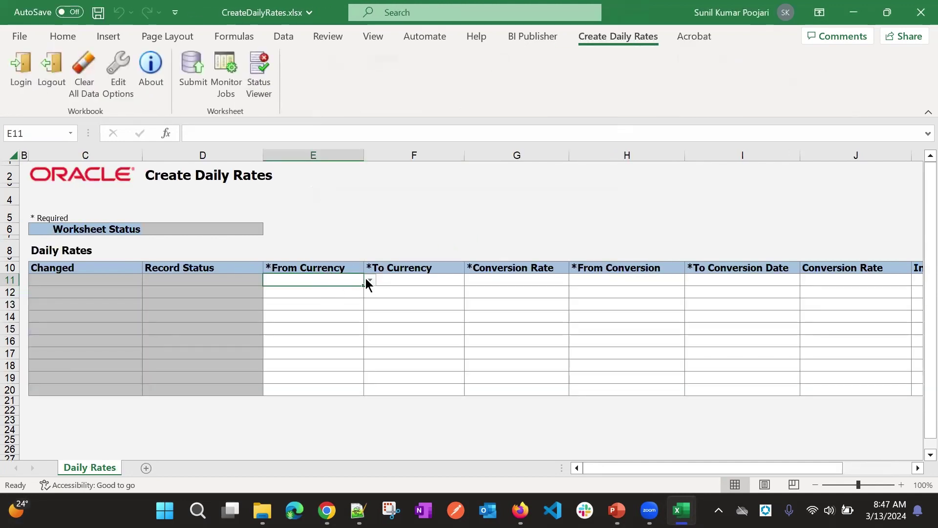
# In the first Daily Rates row, choose USD as From Currency, GBP as To Currency and Corporate as the conversion rate type.
pyautogui.click(370, 280)
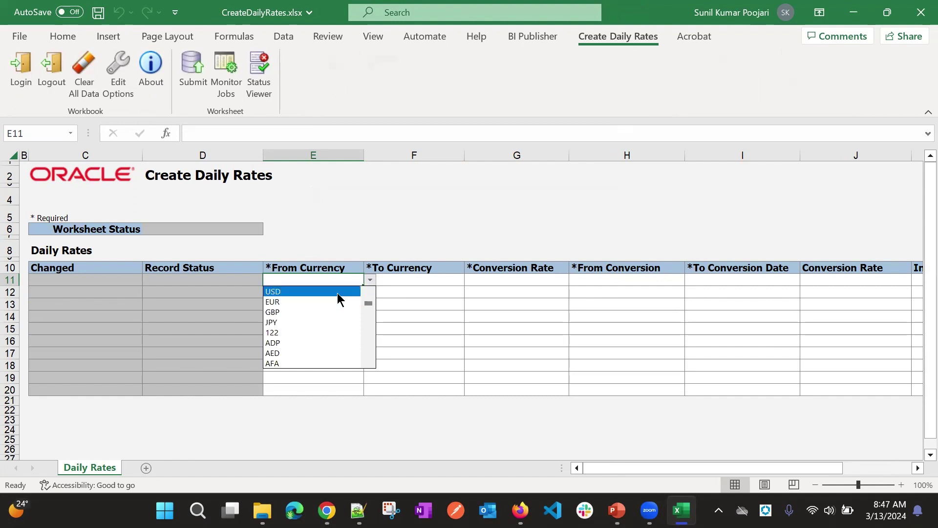
pyautogui.click(338, 293)
pyautogui.click(396, 280)
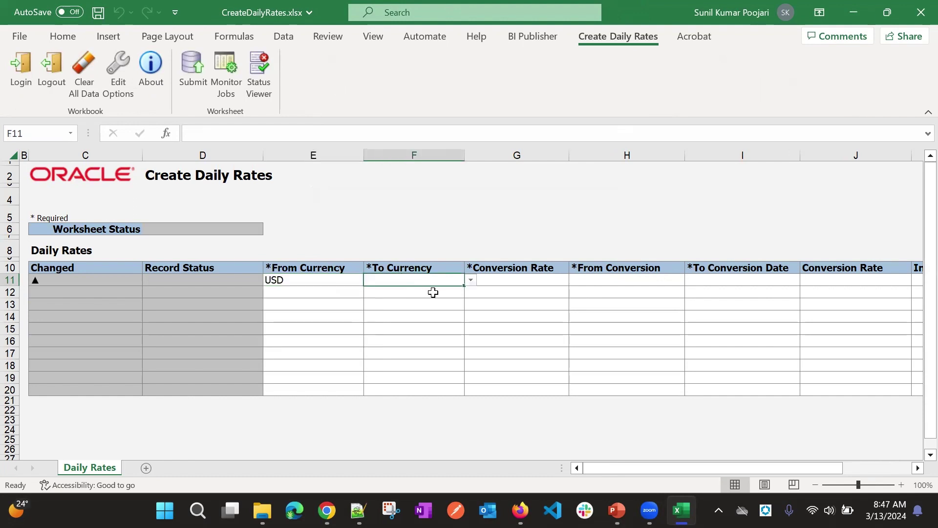
pyautogui.click(470, 281)
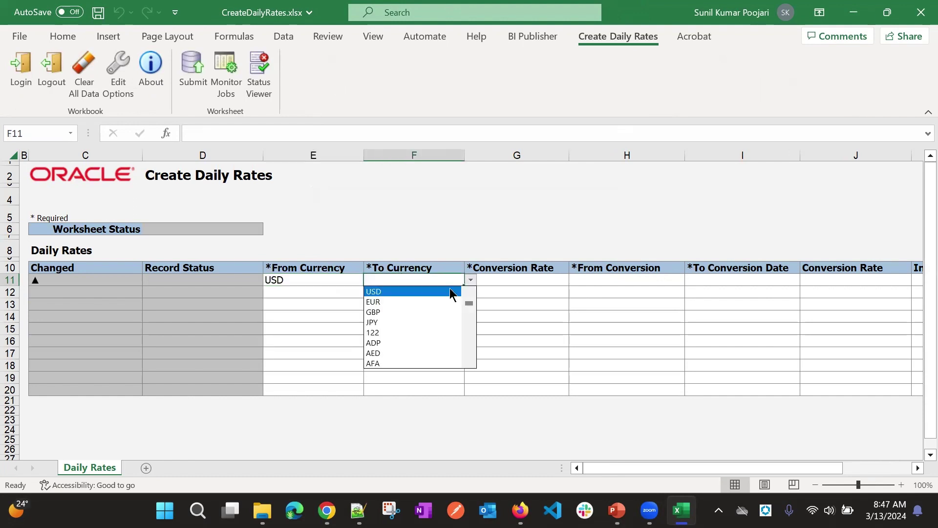
pyautogui.click(397, 311)
pyautogui.click(513, 279)
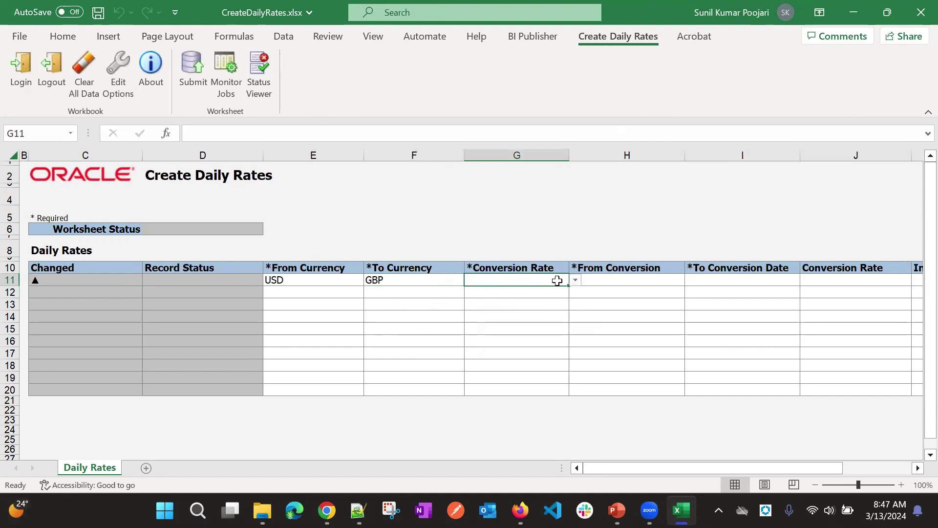
pyautogui.click(574, 281)
pyautogui.click(527, 292)
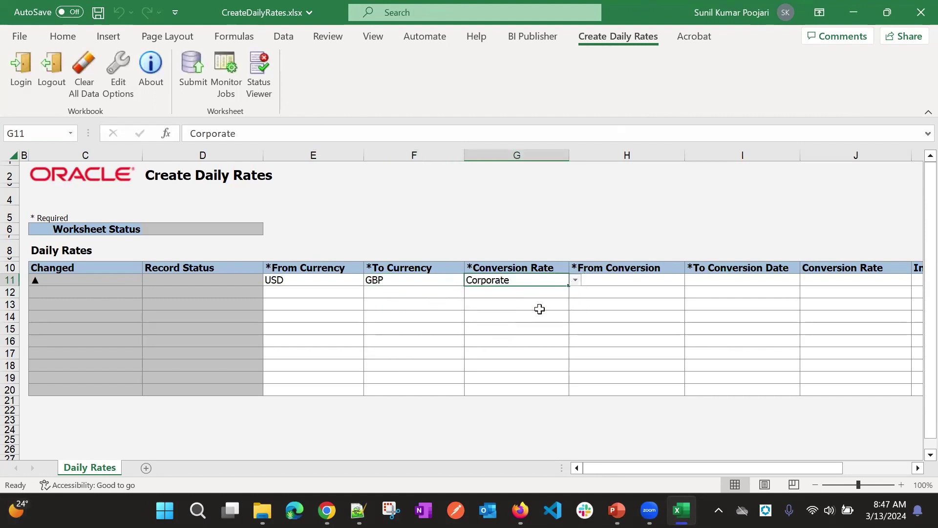
# Enter 19/04/2024 as the From Conversion date in the USD to GBP row.
pyautogui.click(617, 277)
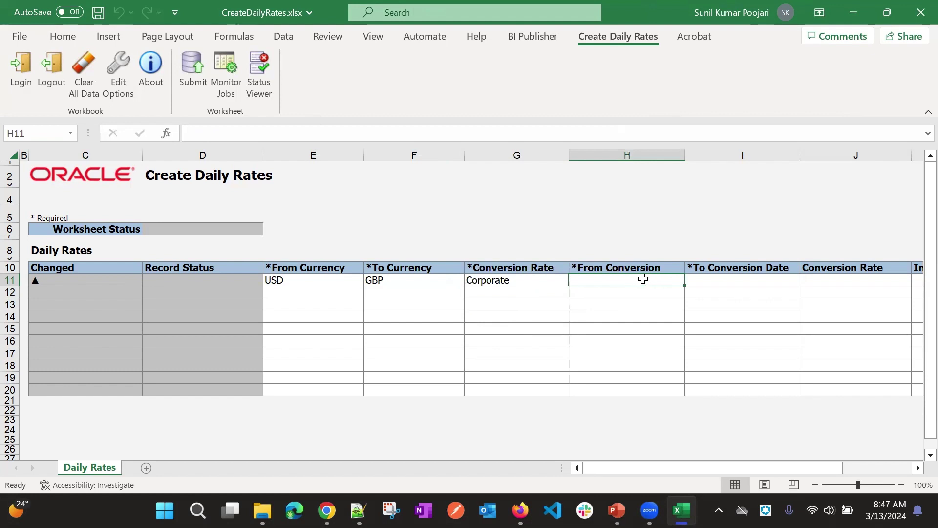
pyautogui.doubleClick(609, 279)
pyautogui.write('1')
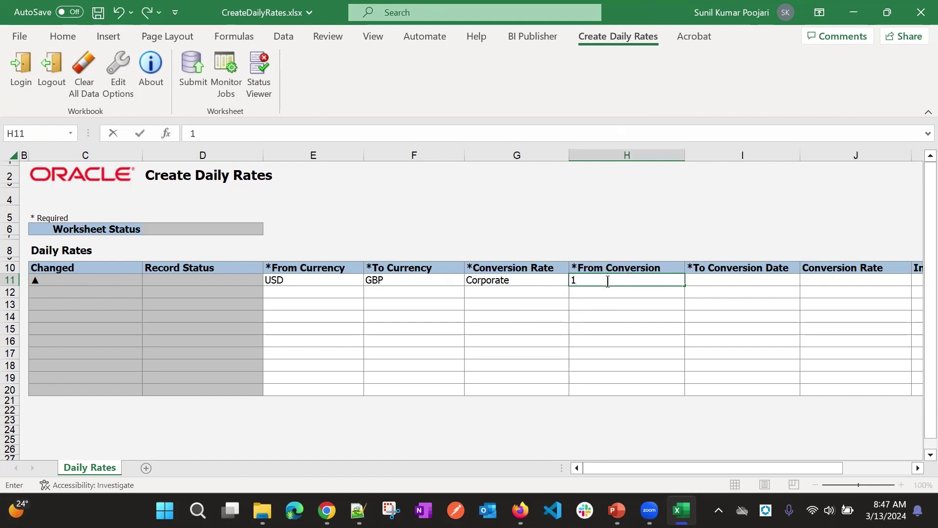
pyautogui.write('9/04/')
pyautogui.write('202')
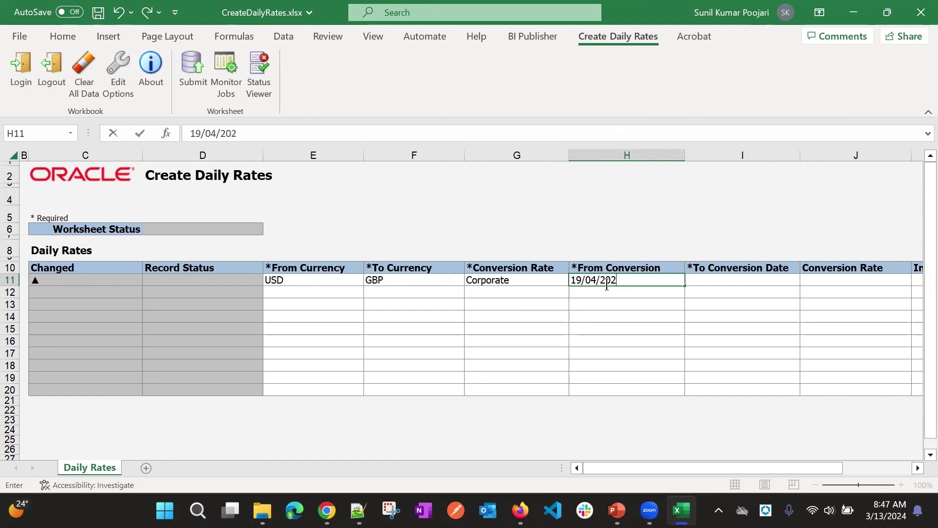
pyautogui.write('4')
pyautogui.click(731, 281)
# Copy the From Conversion date into To Conversion Date of the same row and change it to 20/04/2024.
pyautogui.click(652, 280)
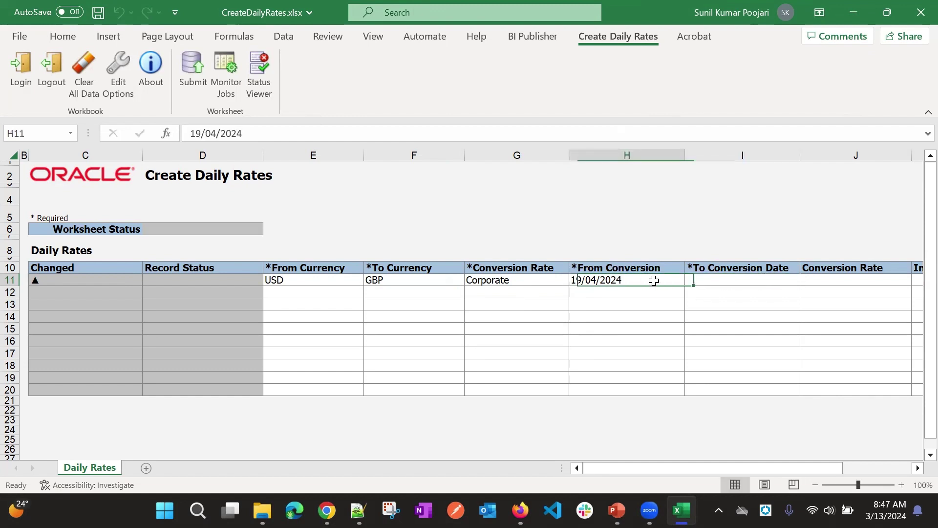
pyautogui.hotkey('ctrl', 'c')
pyautogui.click(718, 279)
pyautogui.press('Return')
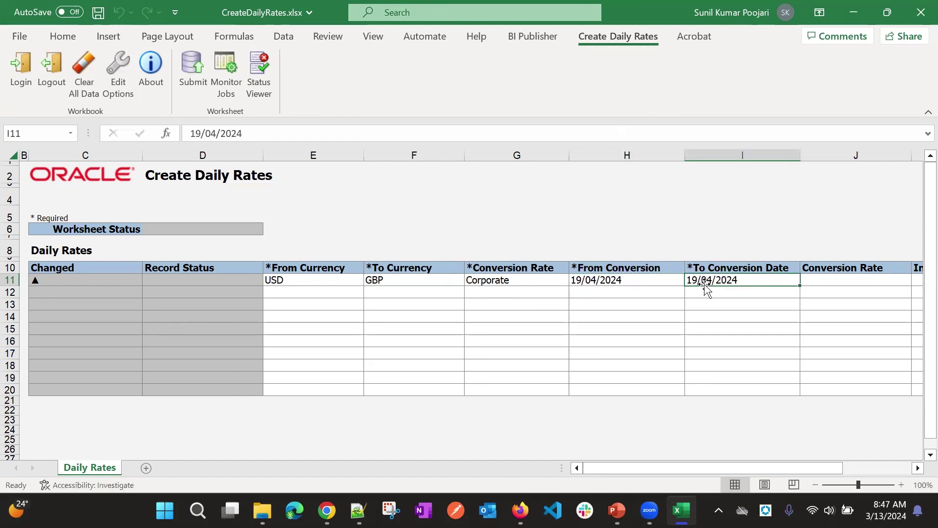
pyautogui.doubleClick(698, 280)
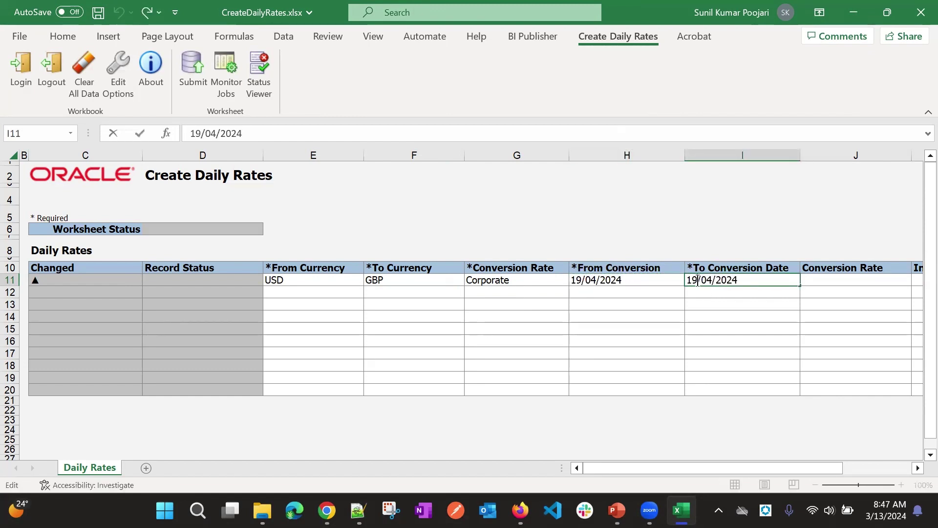
pyautogui.press('BackSpace')
pyautogui.press('BackSpace')
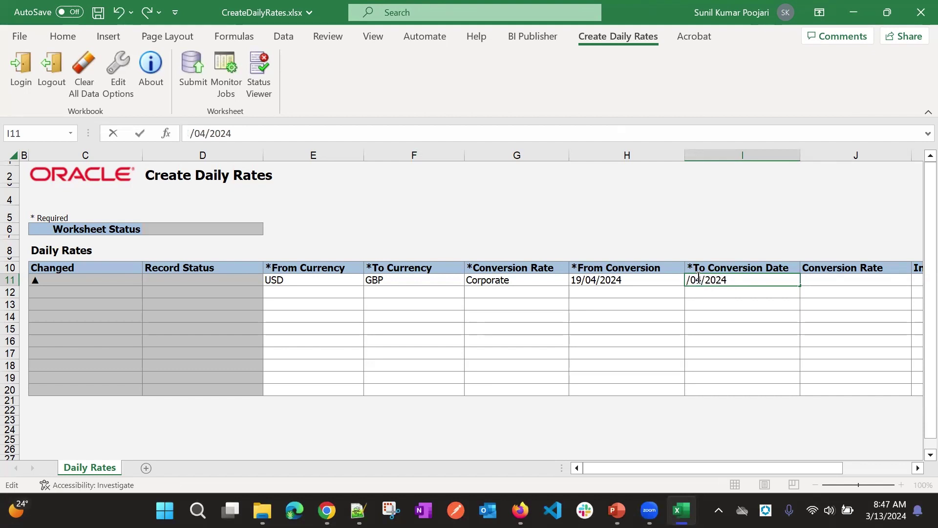
pyautogui.write('20')
pyautogui.click(729, 292)
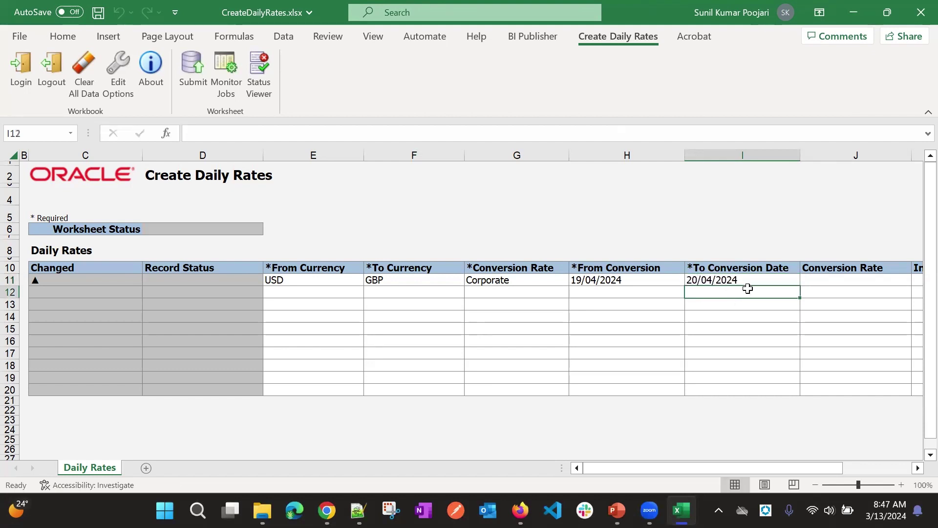
# Enter a Conversion Rate of 123 for the USD to GBP row.
pyautogui.click(777, 279)
pyautogui.click(822, 277)
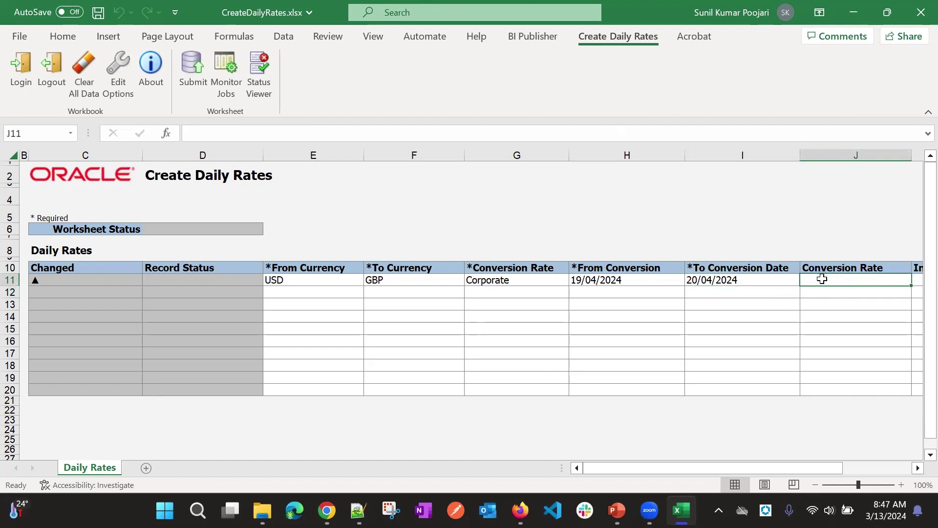
pyautogui.write('123')
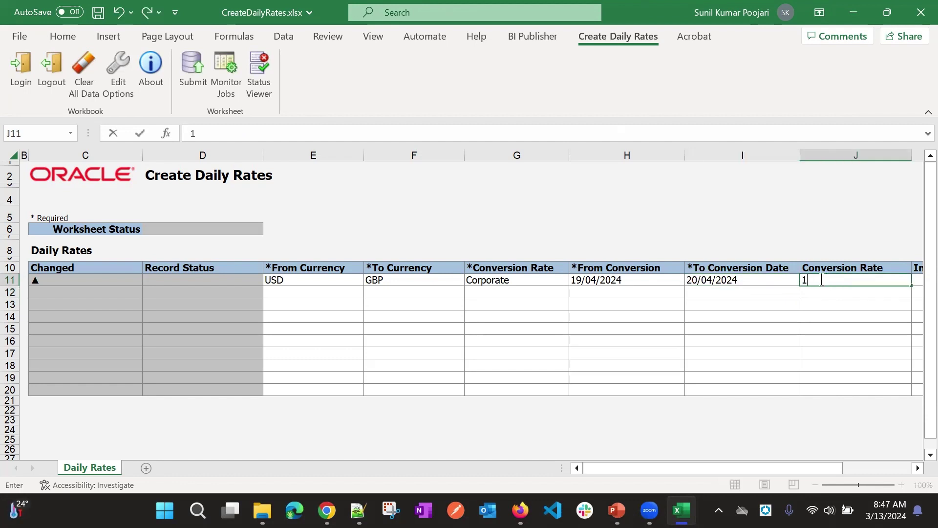
pyautogui.click(748, 303)
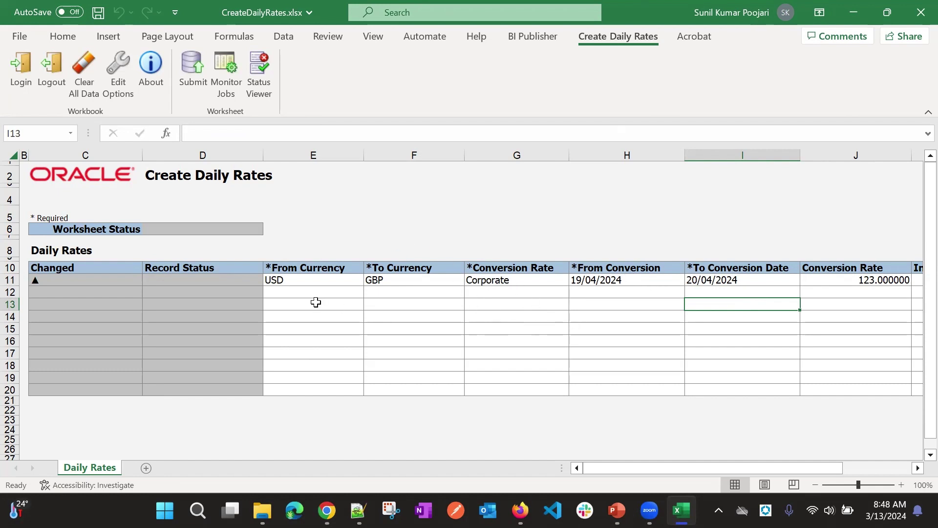
pyautogui.click(279, 289)
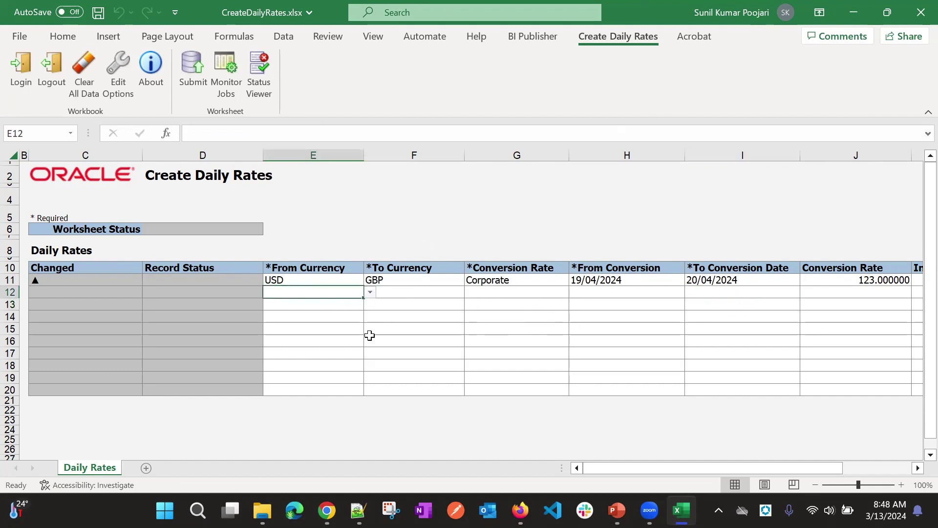
pyautogui.scroll(-1, 365, 336)
pyautogui.scroll(1, 360, 336)
pyautogui.scroll(-1, 346, 331)
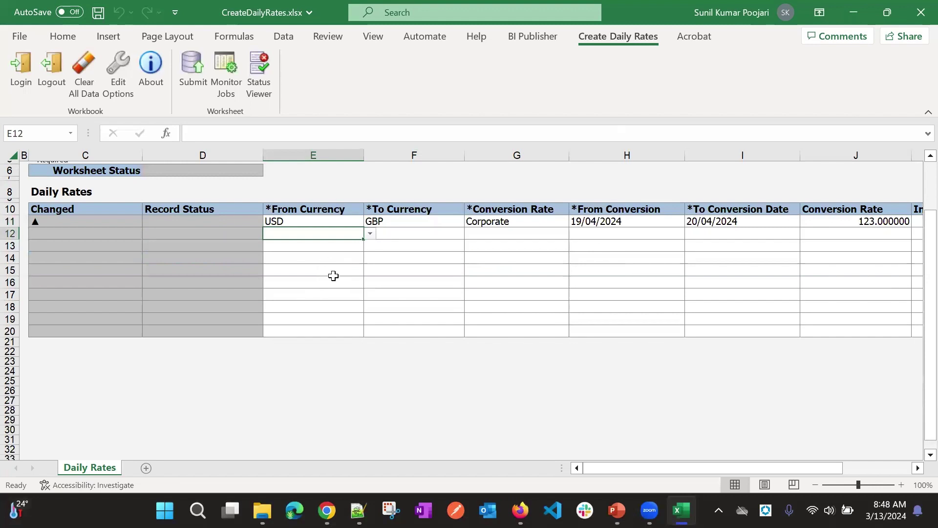
# Submit the USD to GBP daily rate with the automatic daily rates submission option kept, then read and acknowledge the confirmation.
pyautogui.scroll(1, 347, 294)
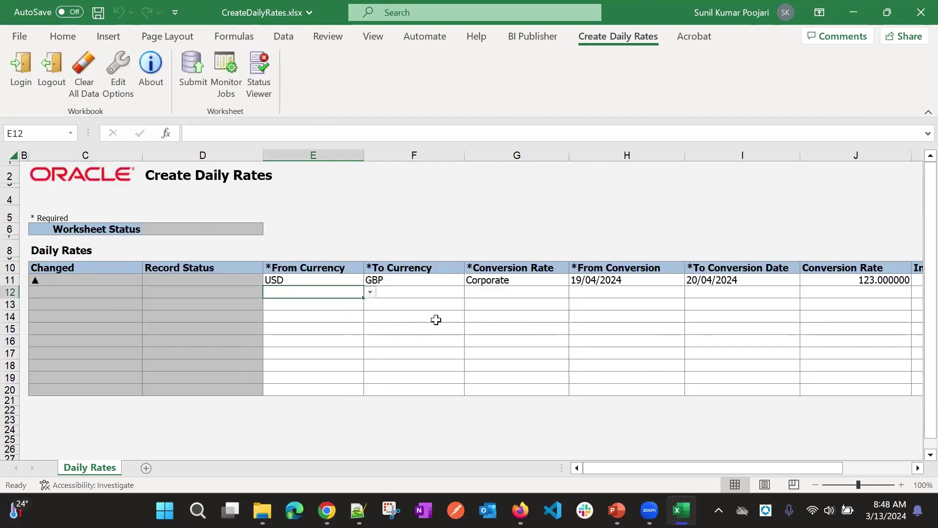
pyautogui.click(192, 75)
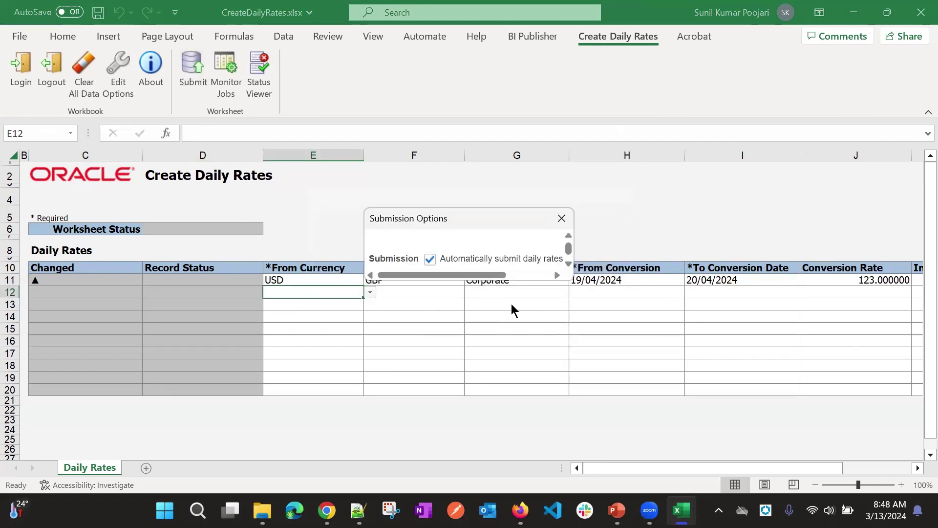
pyautogui.scroll(-3, 467, 269)
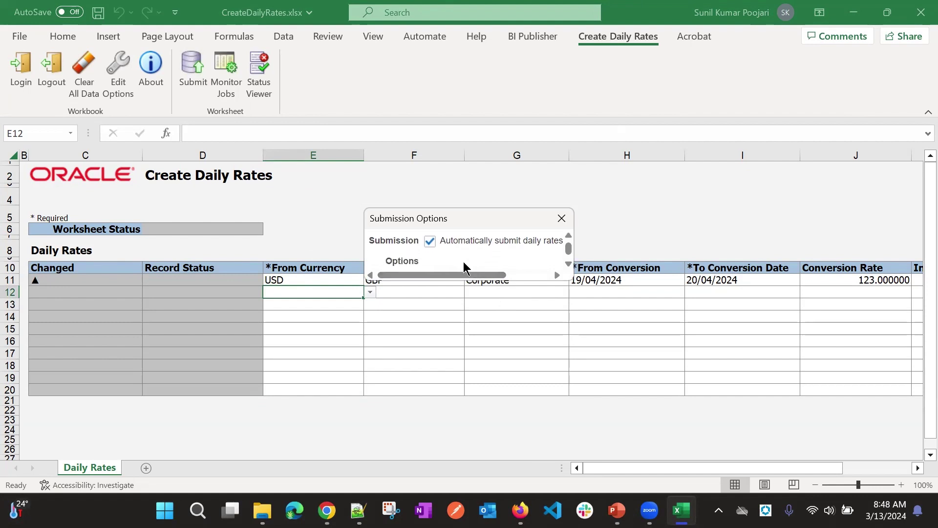
pyautogui.click(437, 258)
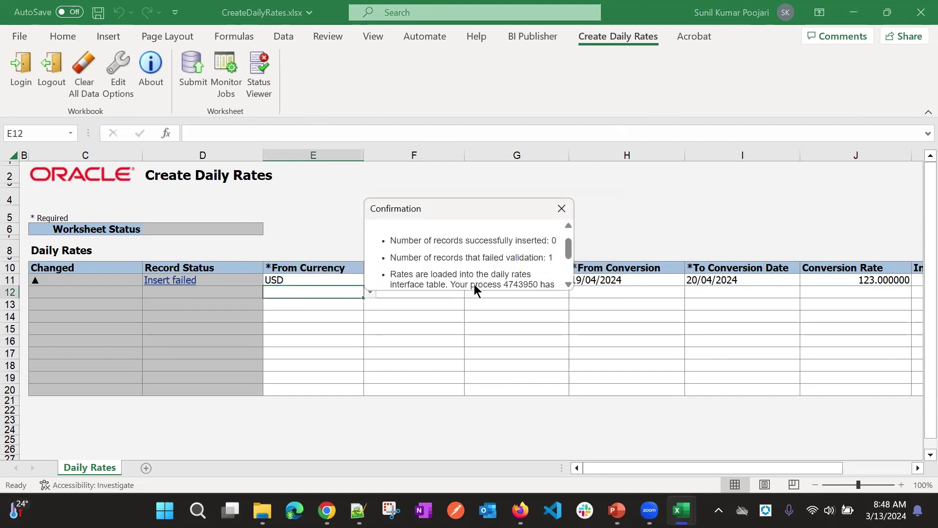
pyautogui.scroll(-1, 464, 268)
pyautogui.scroll(-2, 464, 269)
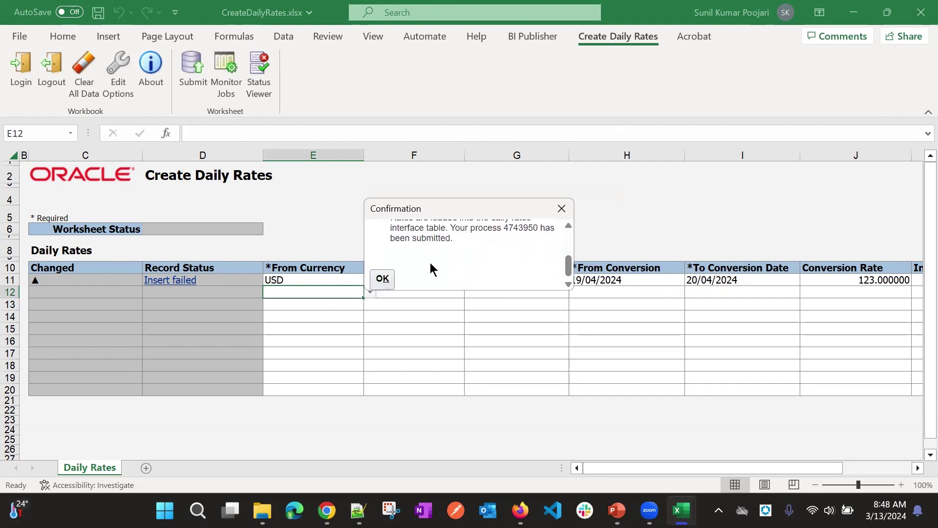
pyautogui.scroll(4, 429, 262)
pyautogui.scroll(-4, 430, 266)
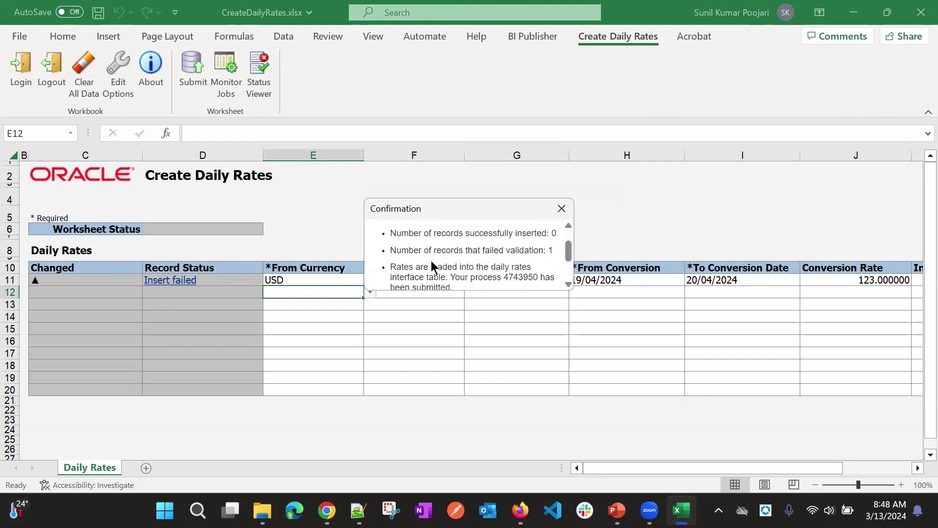
pyautogui.scroll(1, 450, 269)
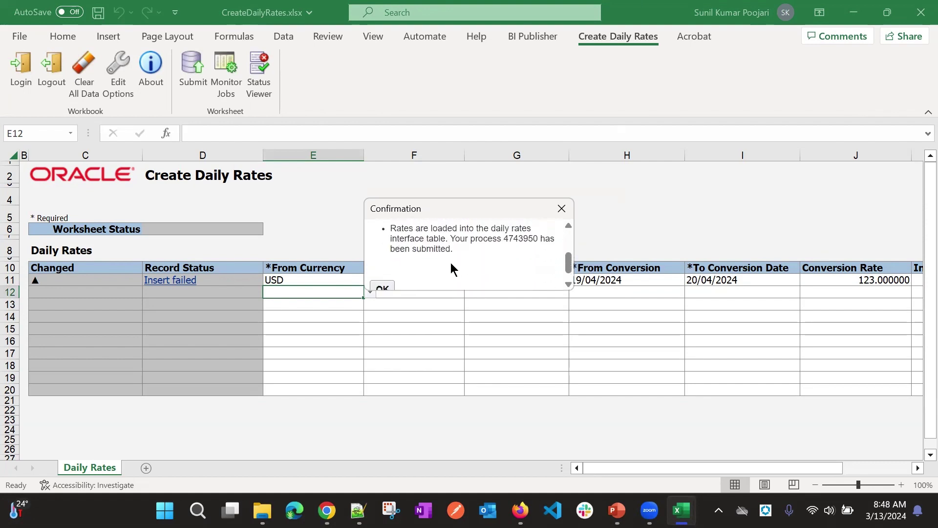
pyautogui.click(383, 286)
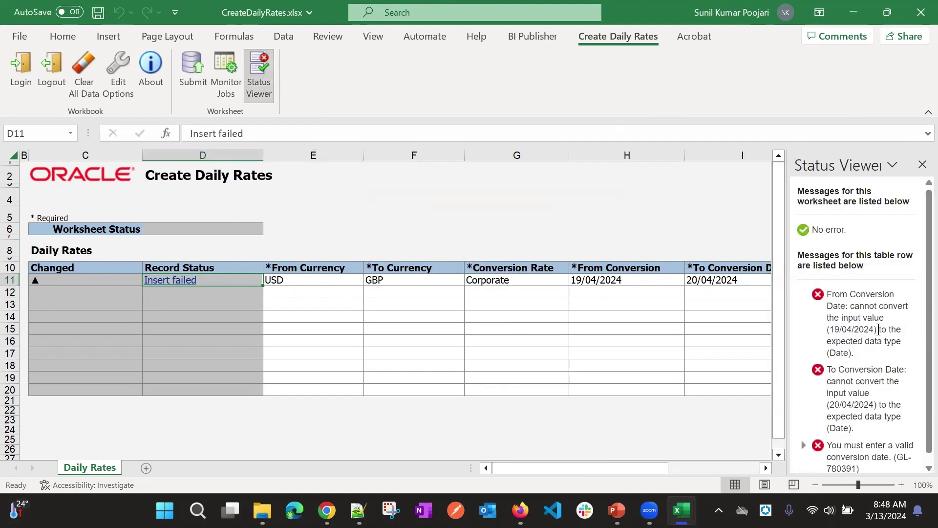
# Examine the Status Viewer messages for the USD to GBP row, focusing on the From Conversion Date entry.
pyautogui.scroll(-1, 868, 360)
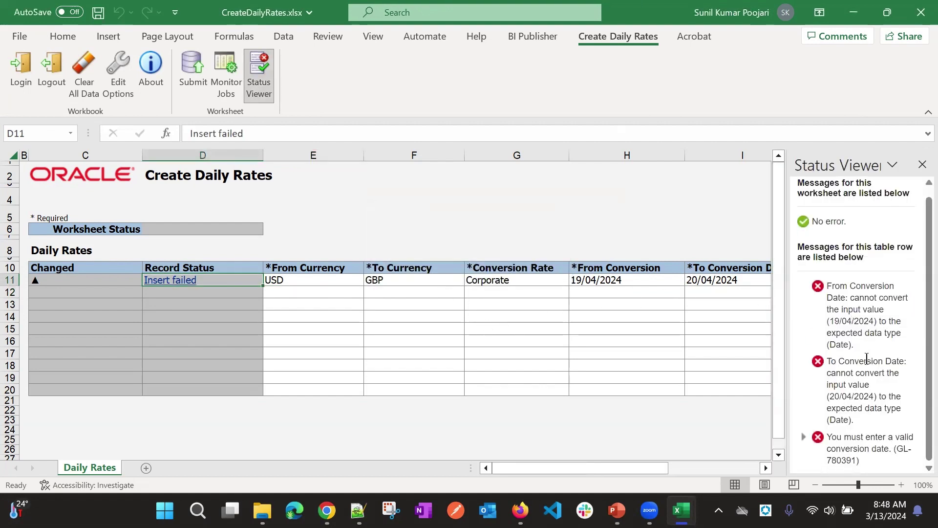
pyautogui.doubleClick(883, 449)
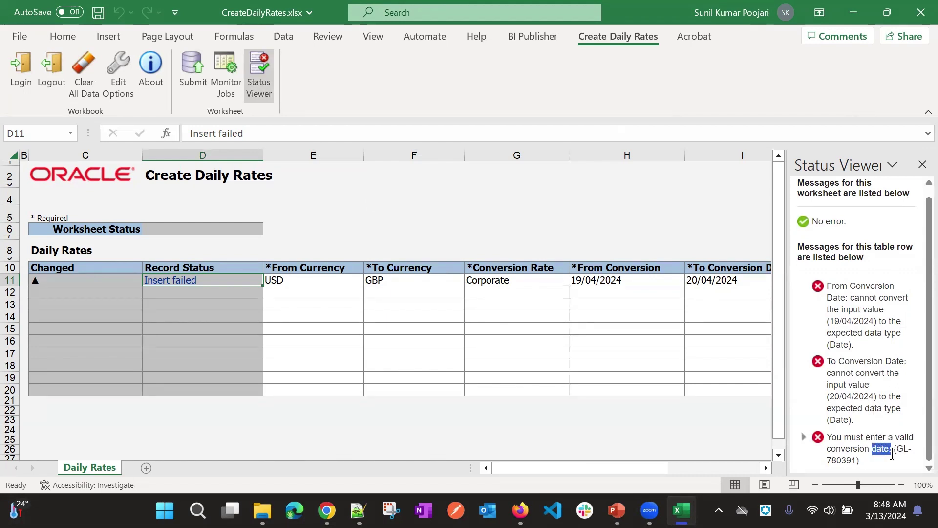
pyautogui.click(828, 298)
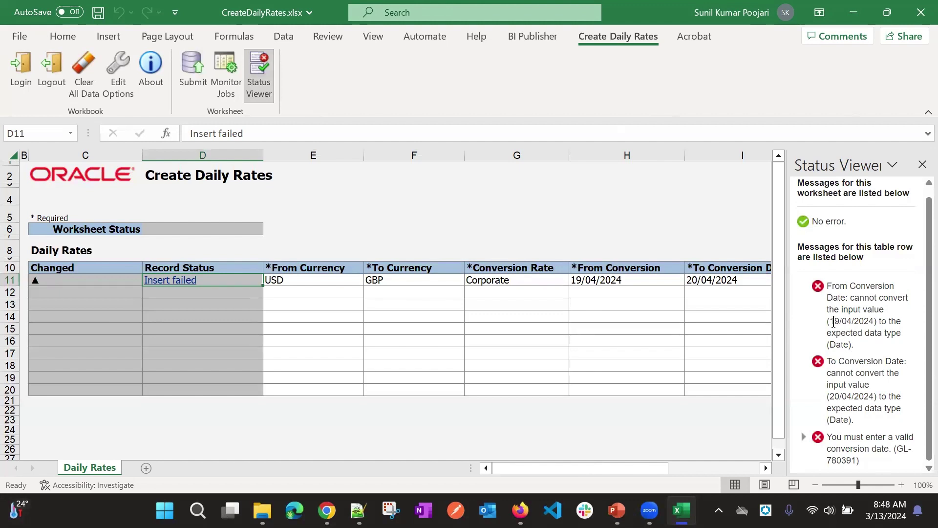
pyautogui.moveTo(834, 322); pyautogui.dragTo(875, 321)
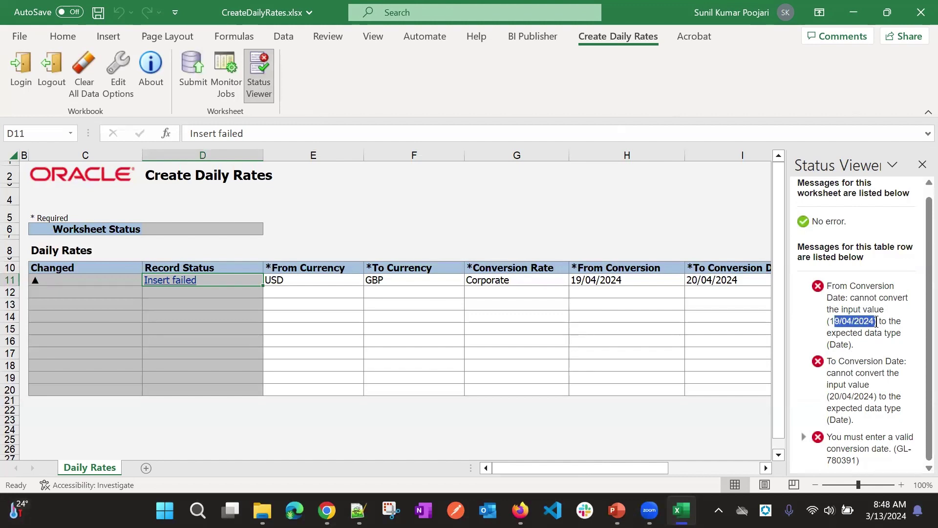
pyautogui.click(858, 336)
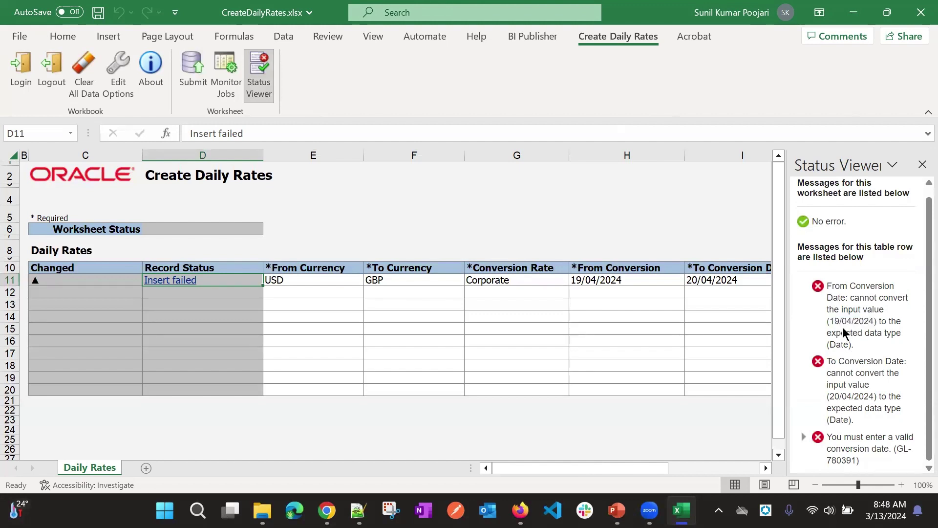
pyautogui.moveTo(835, 321); pyautogui.dragTo(872, 324)
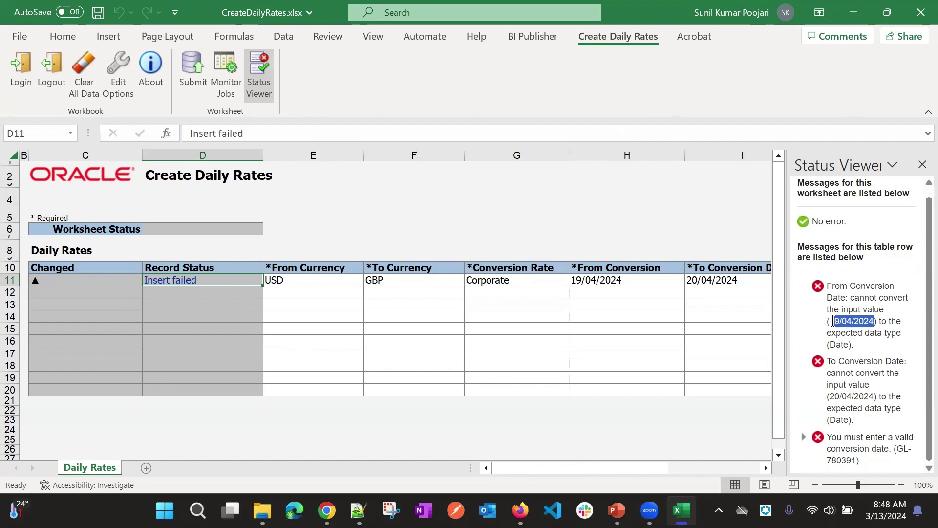
pyautogui.click(848, 338)
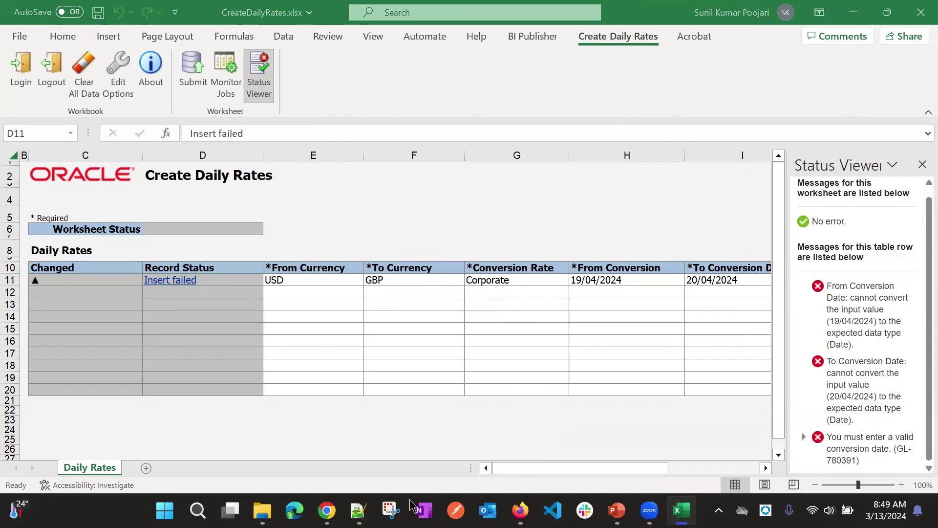
# Return to the Manage Daily Rates page in Chrome, then switch to the Currencies slide in the PowerPoint presentation.
pyautogui.click(327, 509)
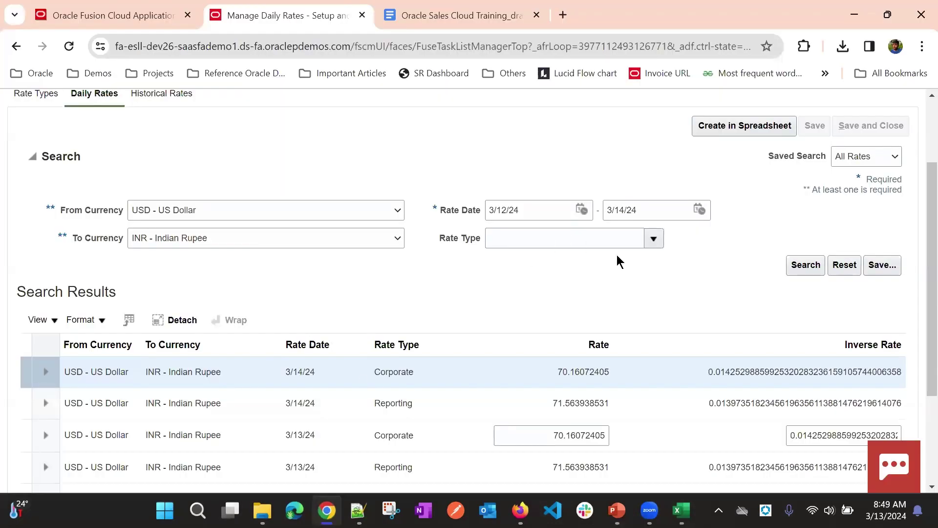
pyautogui.hotkey('alt', 'Tab')
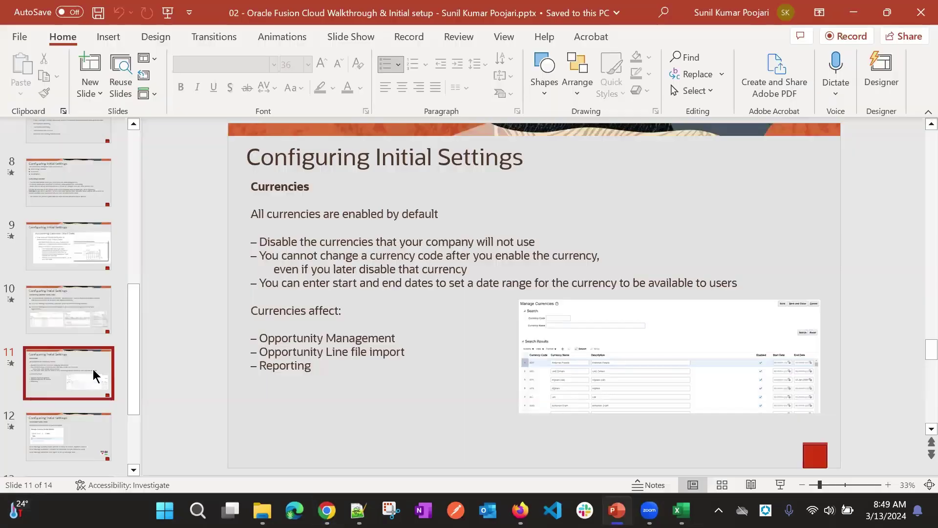